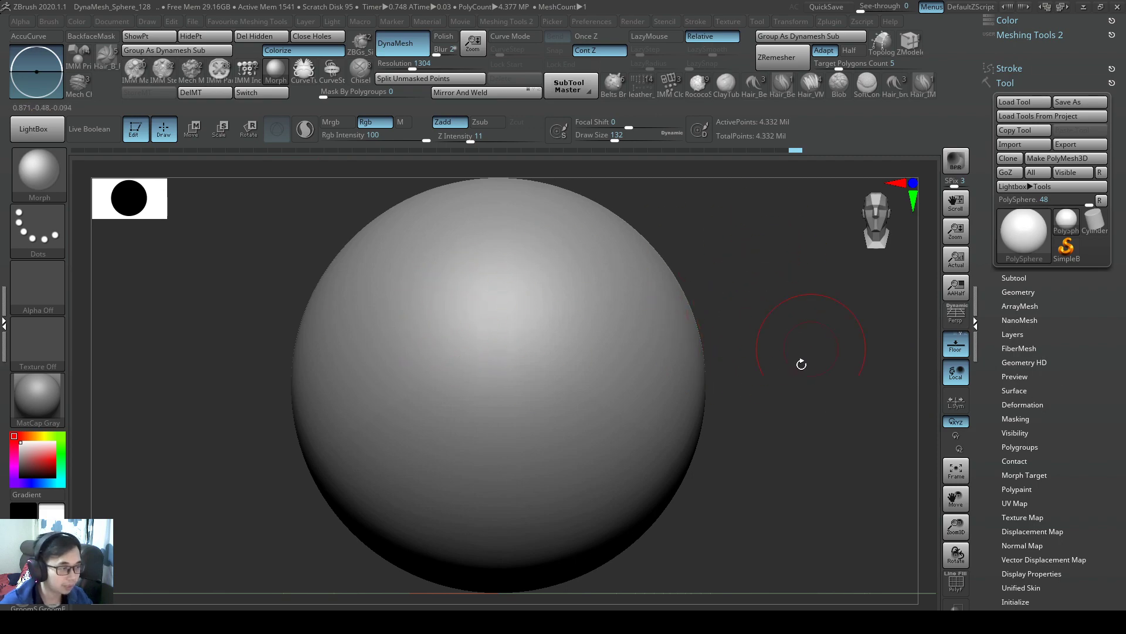
pyautogui.hotkey('alt', 'Tab')
pyautogui.moveTo(624, 257); pyautogui.dragTo(189, 291)
pyautogui.moveTo(535, 217)
pyautogui.mouseDown()
pyautogui.moveTo(393, 245)
pyautogui.moveTo(624, 289)
pyautogui.mouseUp()
pyautogui.press('Escape')
pyautogui.hotkey('alt', 'Tab')
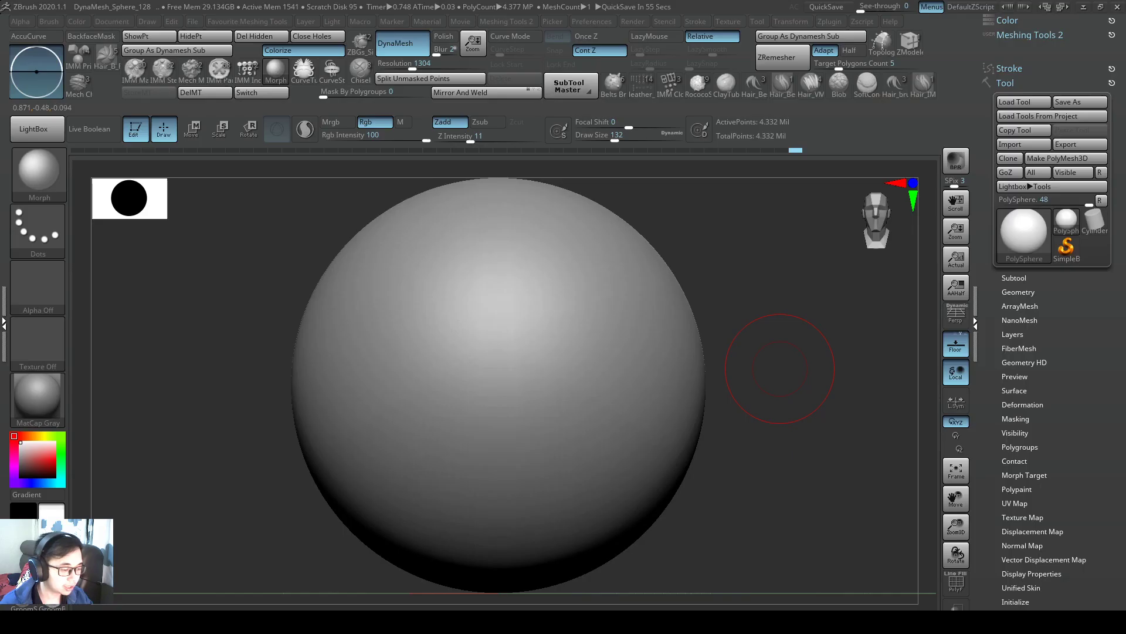
# Add surface noise to the sphere in NoiseMaker, raise its strength to 0.05163, and apply it to the mesh
pyautogui.click(1015, 391)
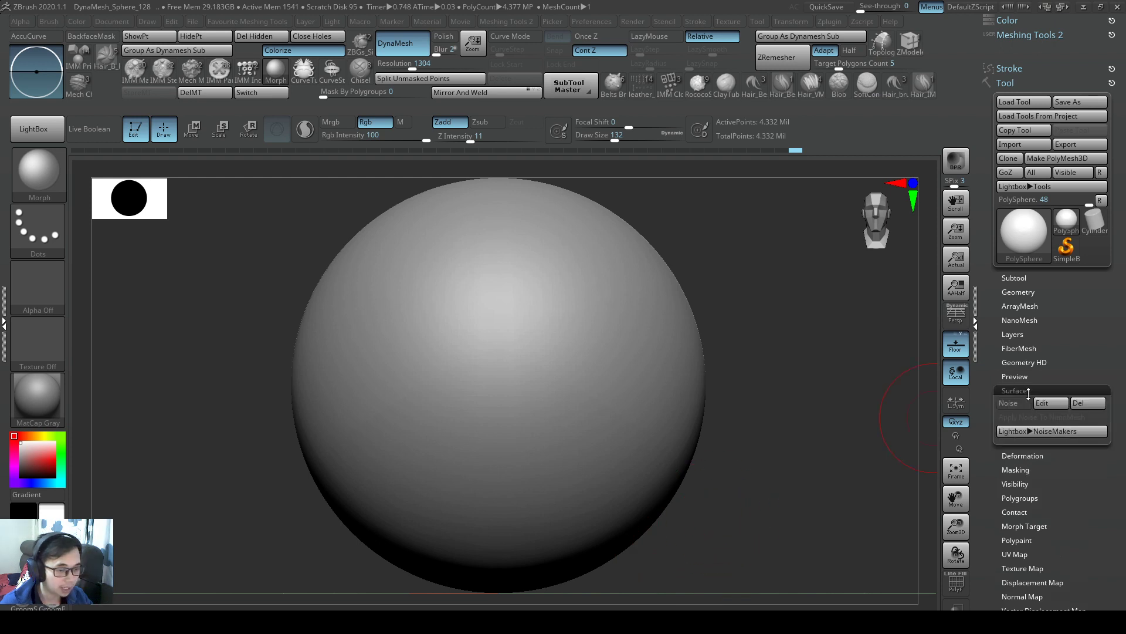
pyautogui.click(1014, 403)
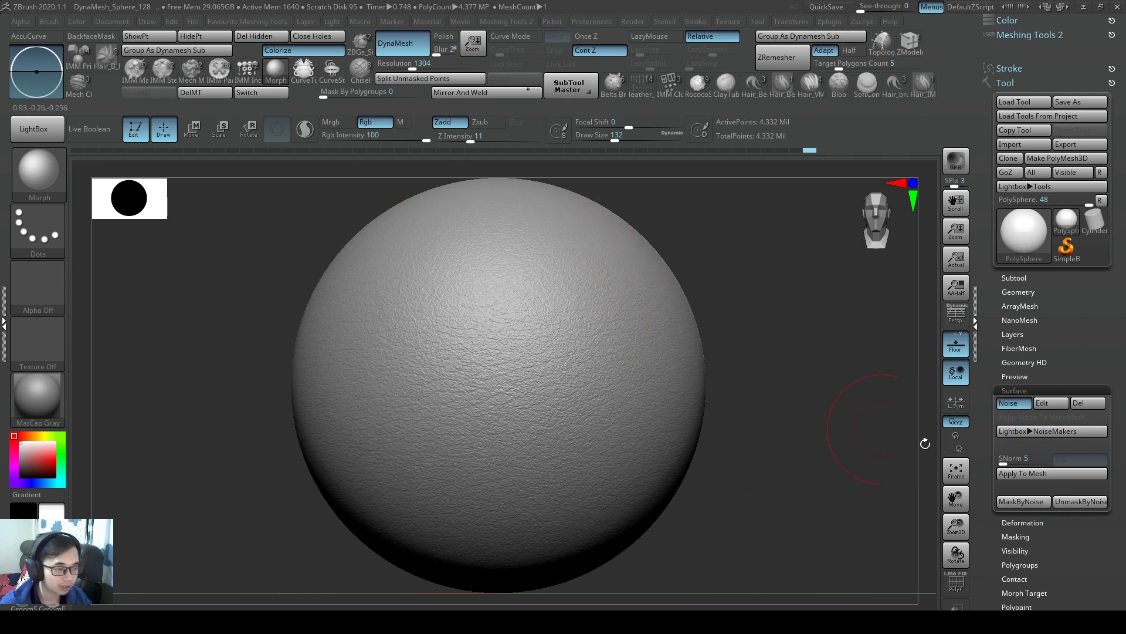
pyautogui.click(1051, 403)
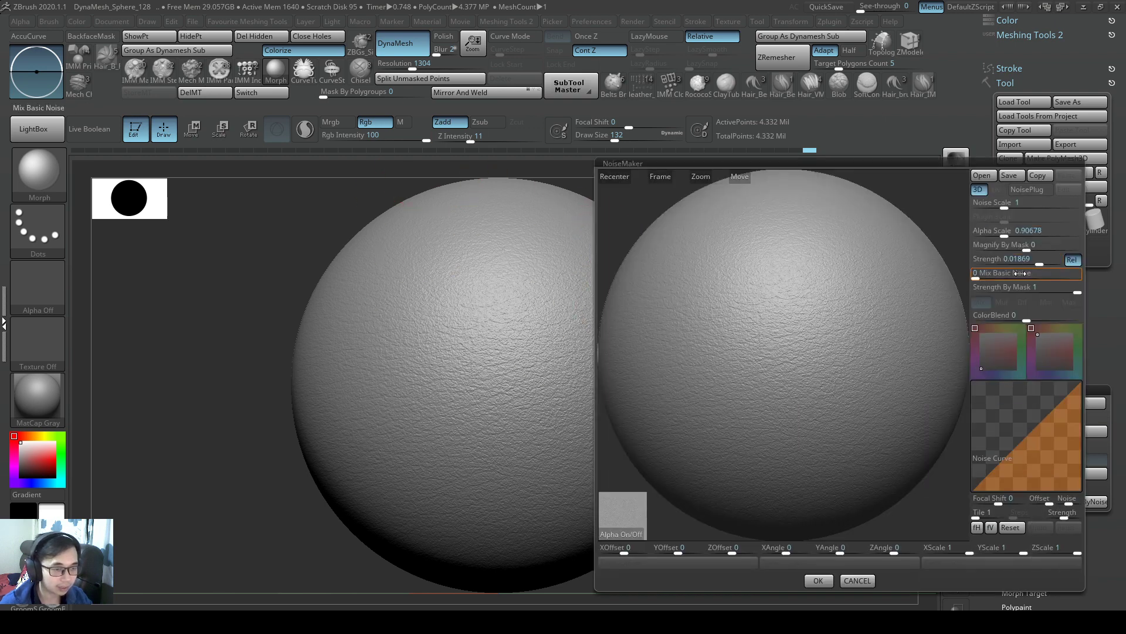
pyautogui.moveTo(1039, 262); pyautogui.dragTo(1044, 262)
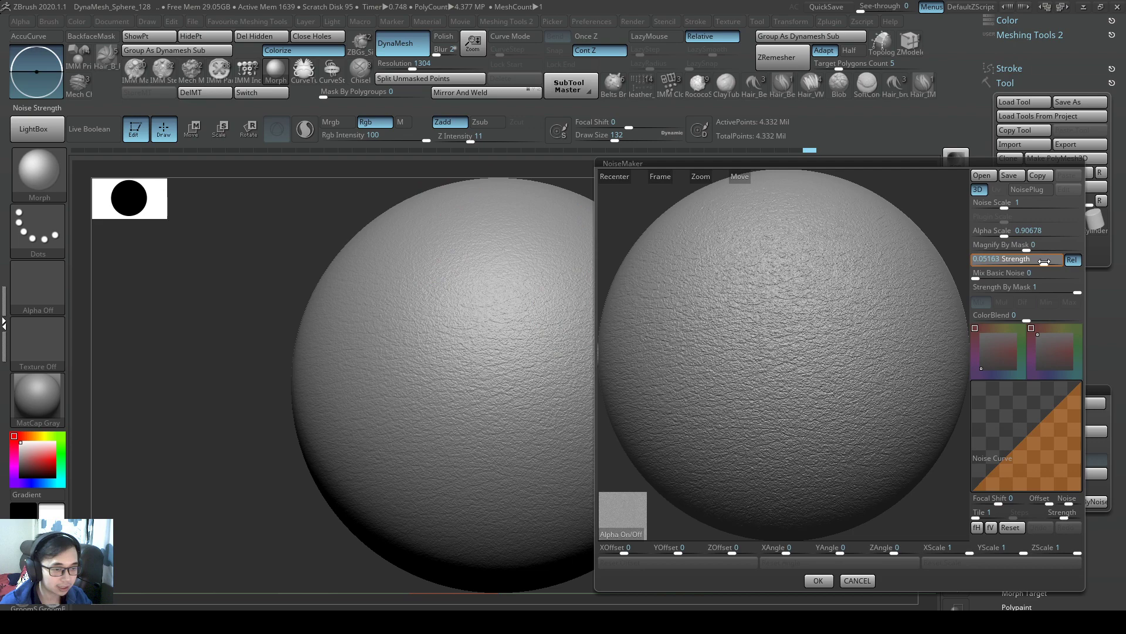
pyautogui.click(816, 582)
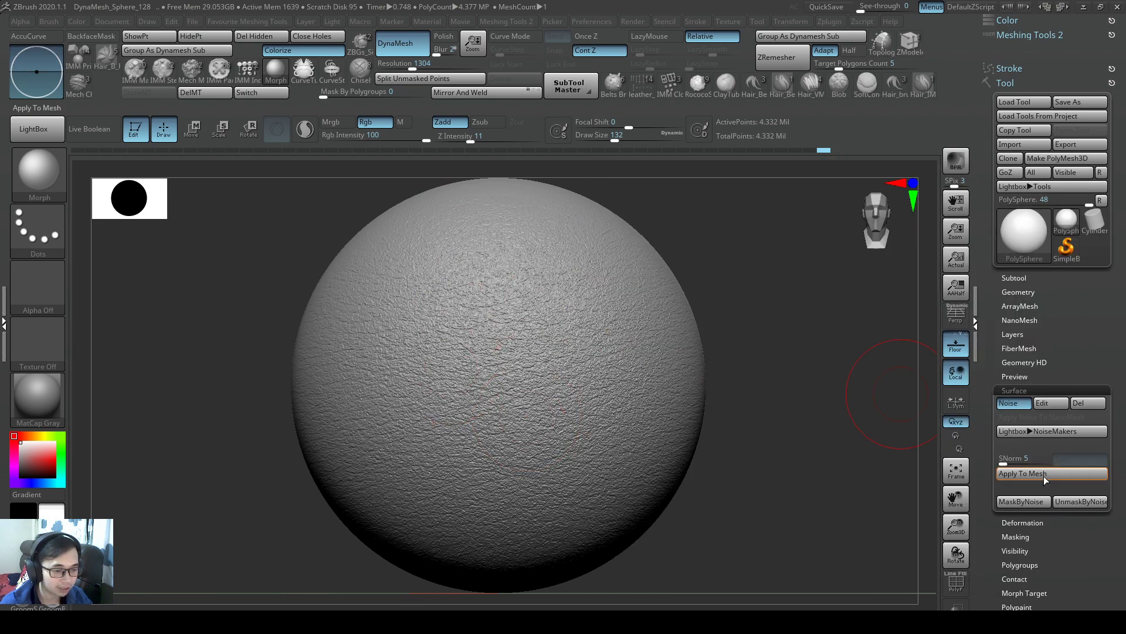
pyautogui.click(1044, 475)
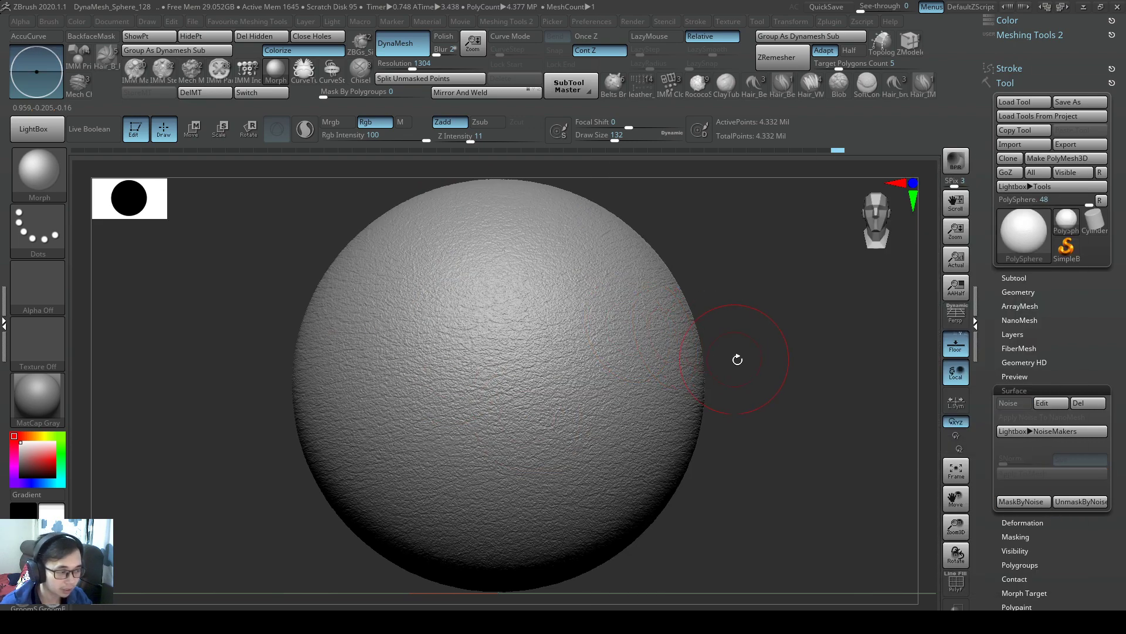
# Examine the stretched noise pattern running down the side of the sphere
pyautogui.moveTo(727, 416); pyautogui.dragTo(684, 410)
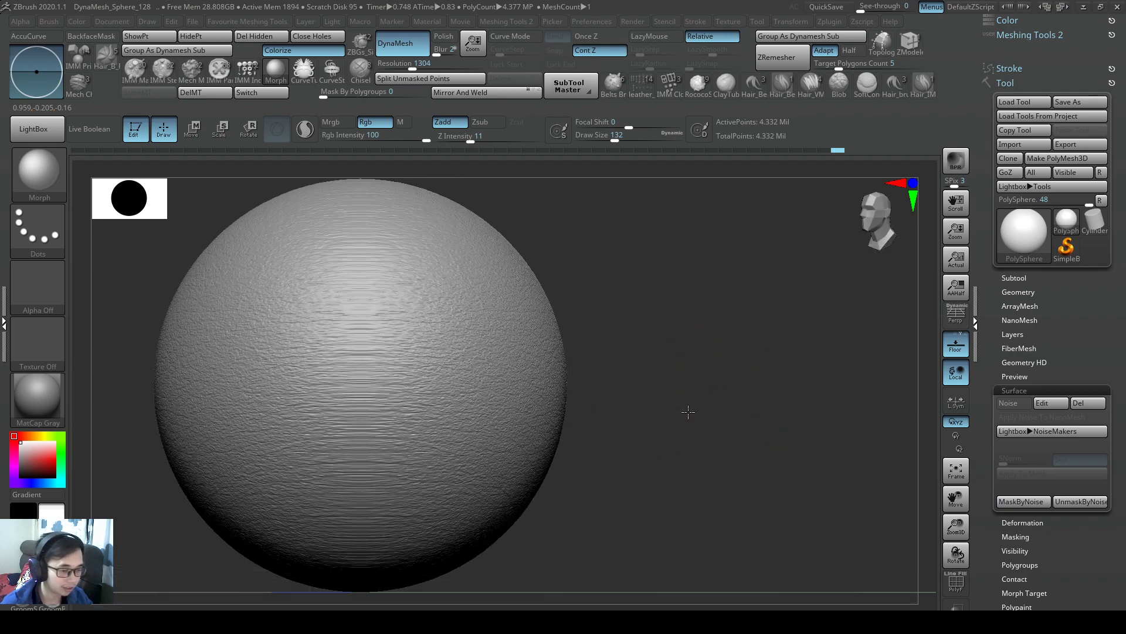
pyautogui.click(1020, 377)
pyautogui.keyDown('alt'); pyautogui.moveTo(407, 309); pyautogui.dragTo(665, 362, button='right'); pyautogui.keyUp('alt')
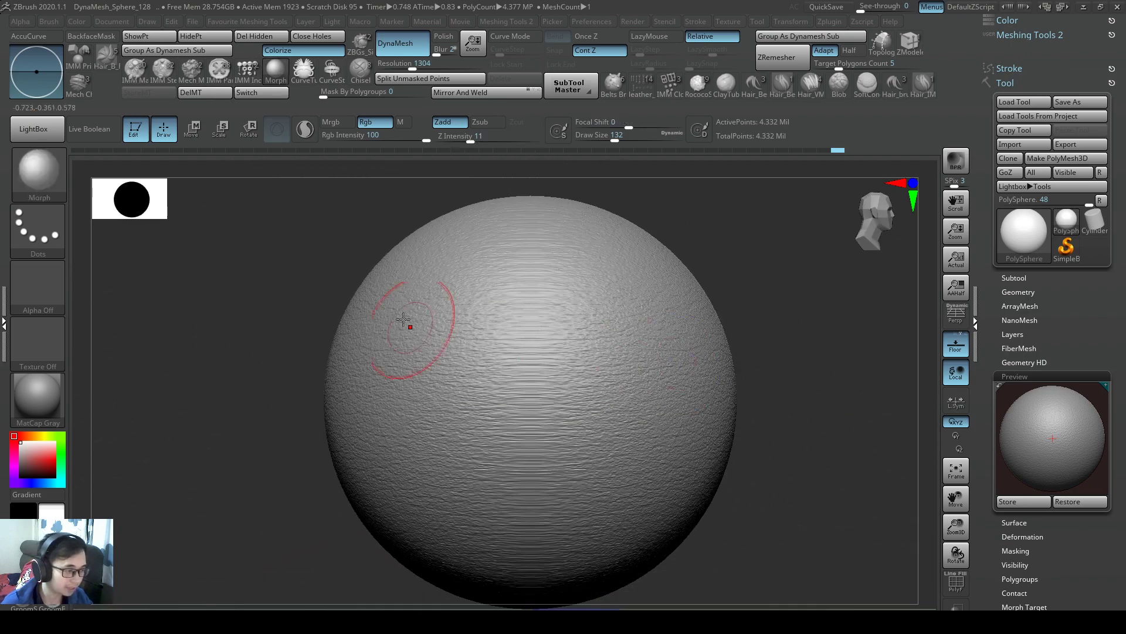
pyautogui.moveTo(531, 420); pyautogui.dragTo(495, 464, button='right')
pyautogui.moveTo(495, 465)
pyautogui.keyDown('alt'); pyautogui.mouseDown(button='right')
pyautogui.moveTo(651, 400)
pyautogui.moveTo(549, 387)
pyautogui.mouseUp(button='right'); pyautogui.keyUp('alt')
pyautogui.moveTo(834, 346)
pyautogui.keyDown('alt'); pyautogui.mouseDown(button='right')
pyautogui.moveTo(747, 342)
pyautogui.moveTo(674, 304)
pyautogui.mouseUp(button='right'); pyautogui.keyUp('alt')
pyautogui.moveTo(744, 326); pyautogui.dragTo(644, 323, button='right')
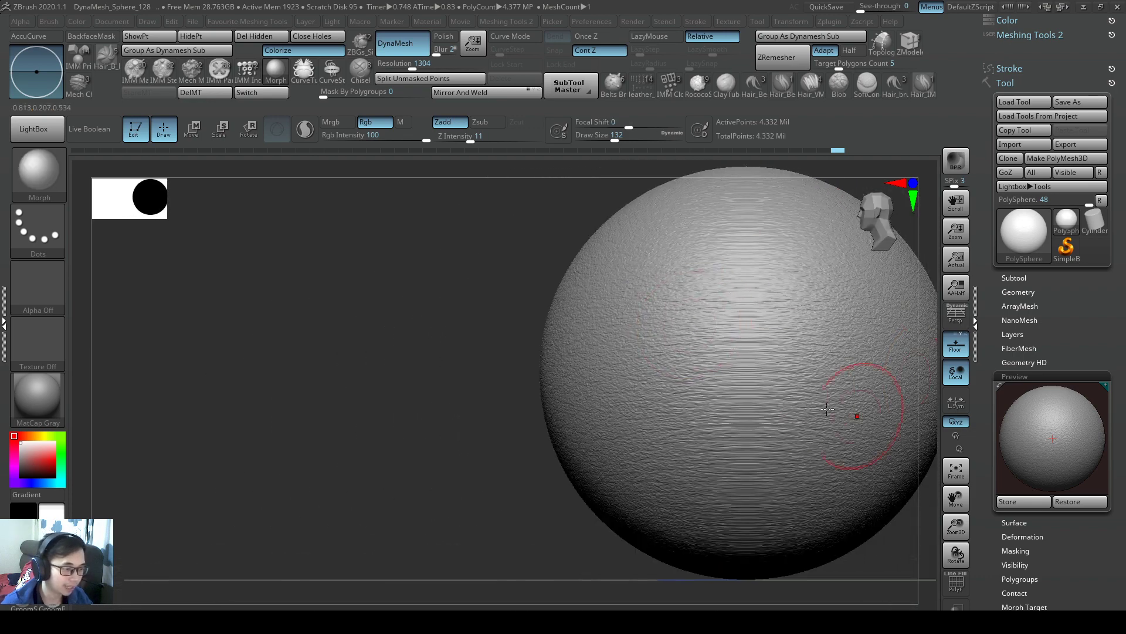
pyautogui.press('ctrl')
pyautogui.moveTo(808, 184)
pyautogui.keyDown('ctrl'); pyautogui.mouseDown()
pyautogui.moveTo(739, 495)
pyautogui.moveTo(687, 530)
pyautogui.mouseUp(); pyautogui.keyUp('ctrl')
pyautogui.press('Escape')
pyautogui.keyDown('alt'); pyautogui.moveTo(762, 239); pyautogui.dragTo(692, 263, button='right'); pyautogui.keyUp('alt')
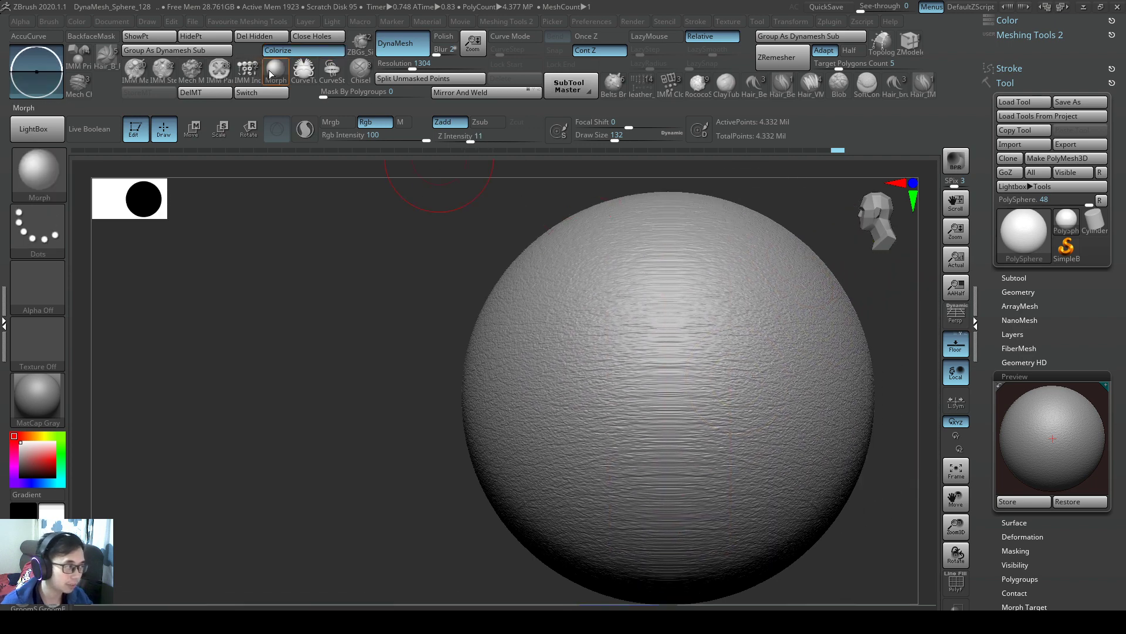
# Read the help description of the Morph brush
pyautogui.press('ctrl')
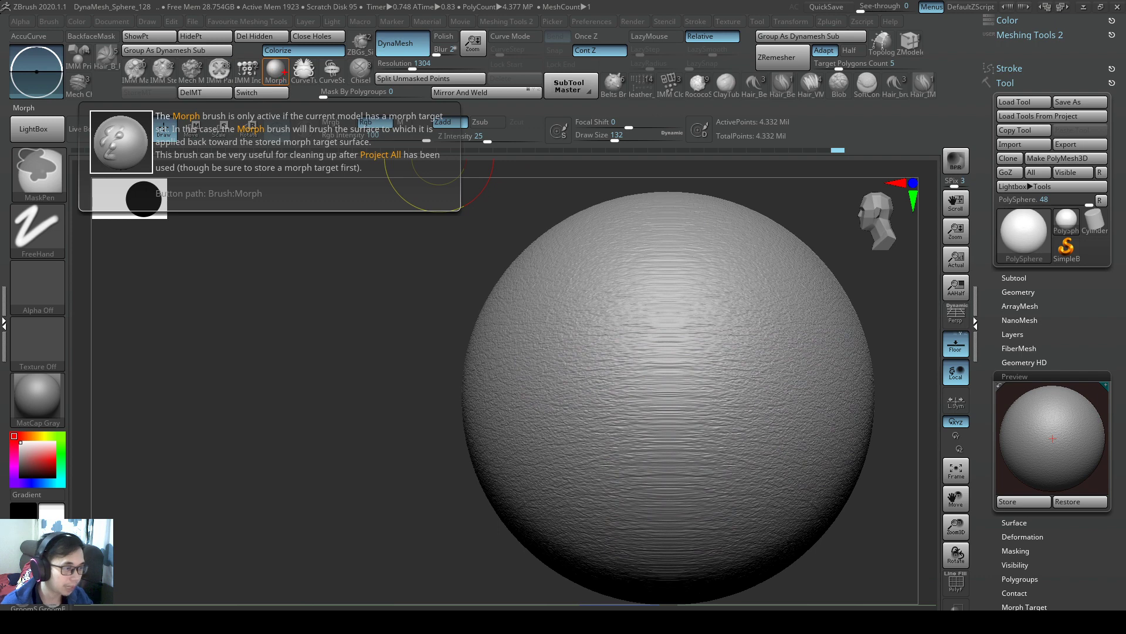
pyautogui.keyDown('ctrl'); pyautogui.moveTo(286, 72); pyautogui.dragTo(569, 256); pyautogui.keyUp('ctrl')
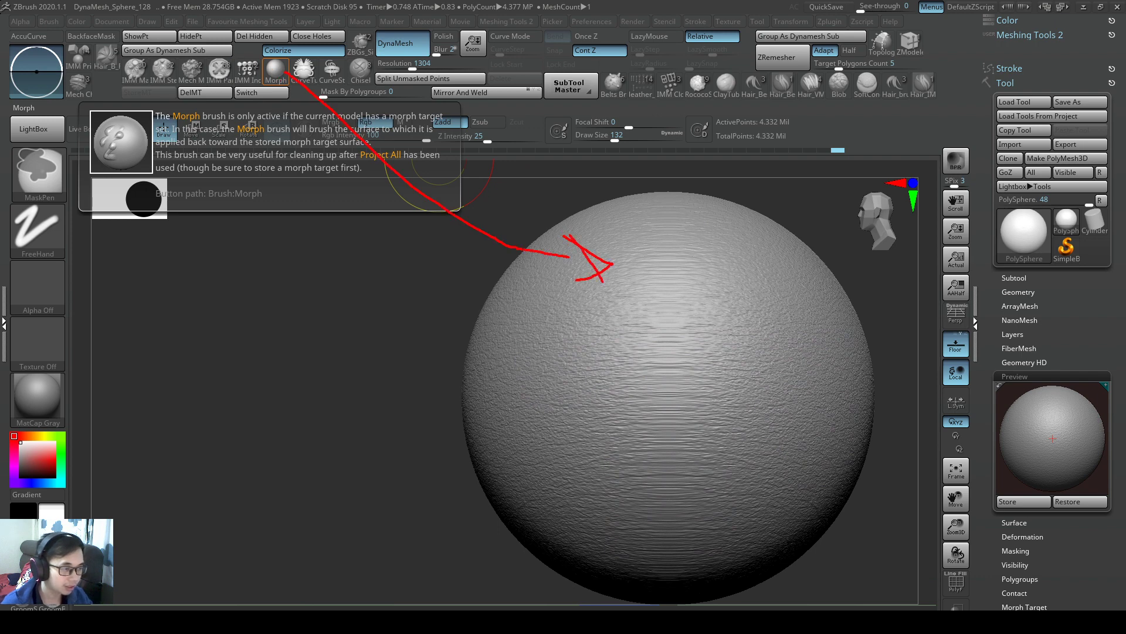
pyautogui.moveTo(630, 216); pyautogui.dragTo(677, 346)
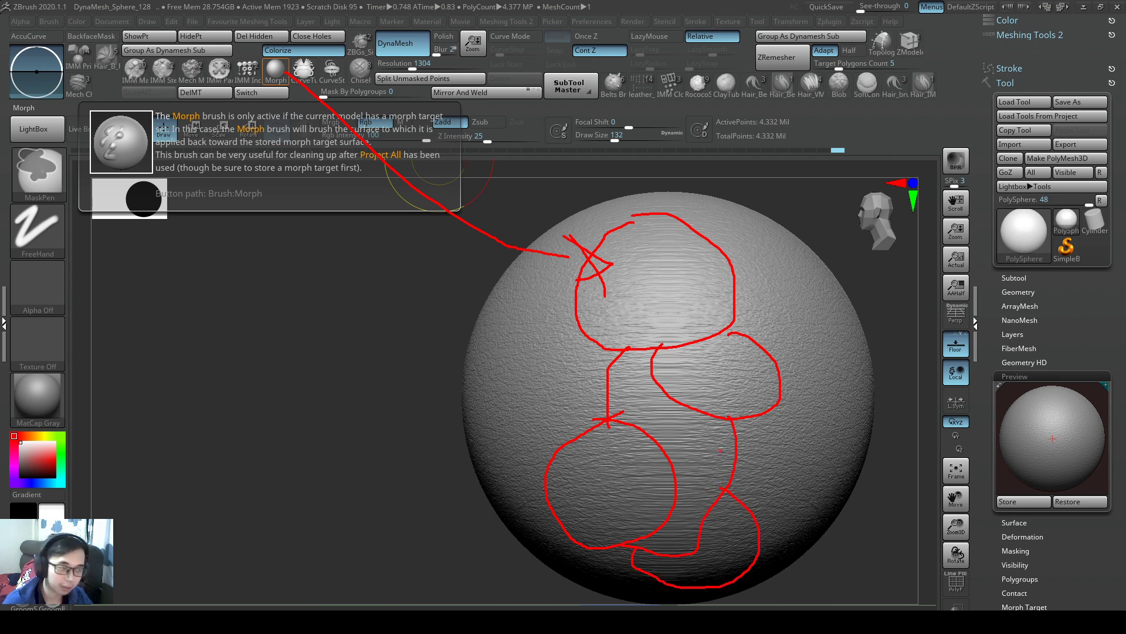
pyautogui.click(276, 68)
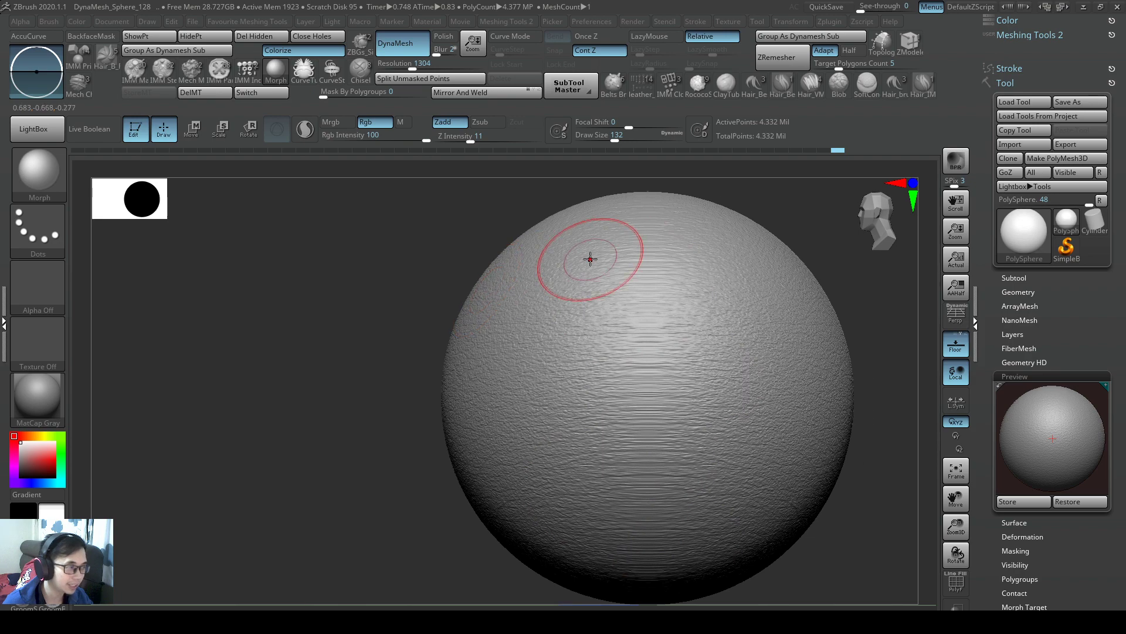
pyautogui.click(281, 75)
pyautogui.press('Escape')
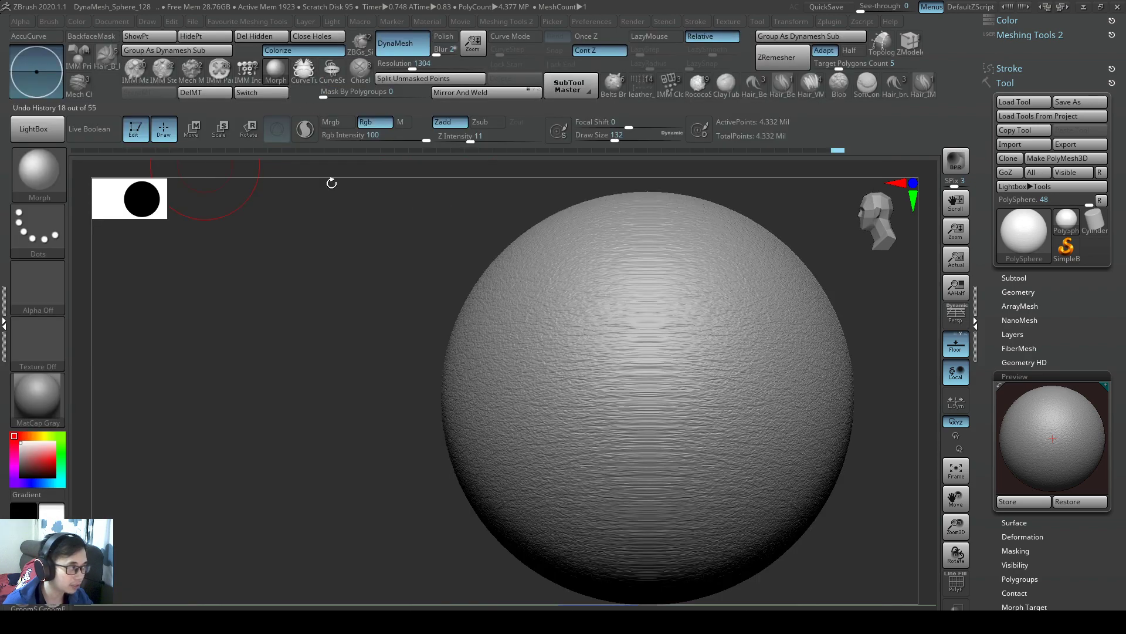
# Locate the Morph brush among the 3D sculpting brushes whose names start with M
pyautogui.press('b')
pyautogui.press('Escape')
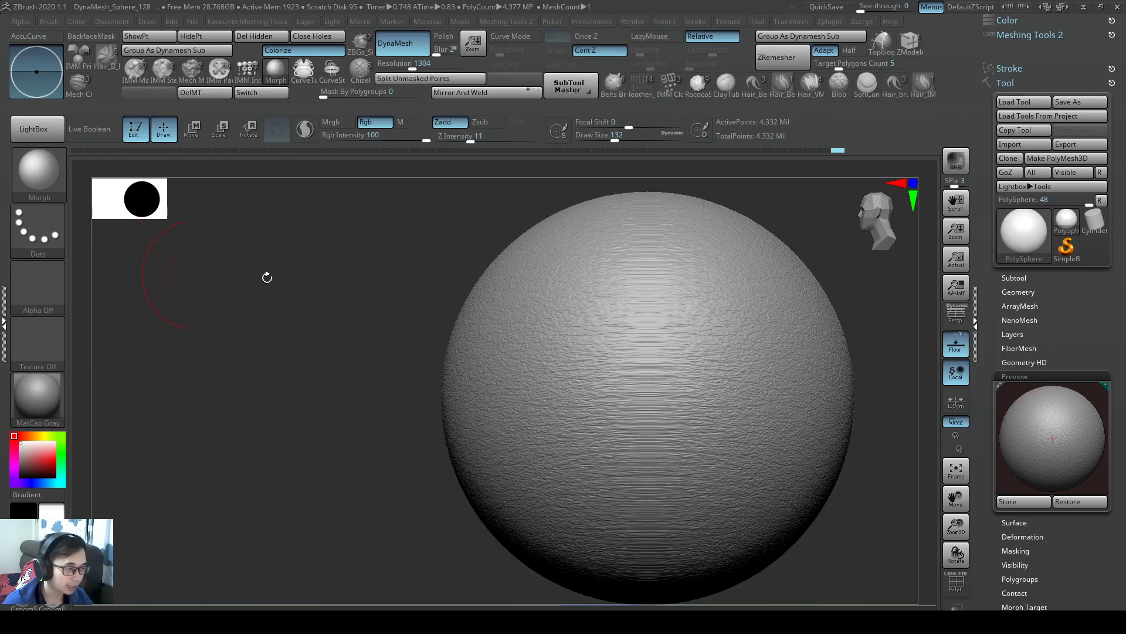
pyautogui.press('b')
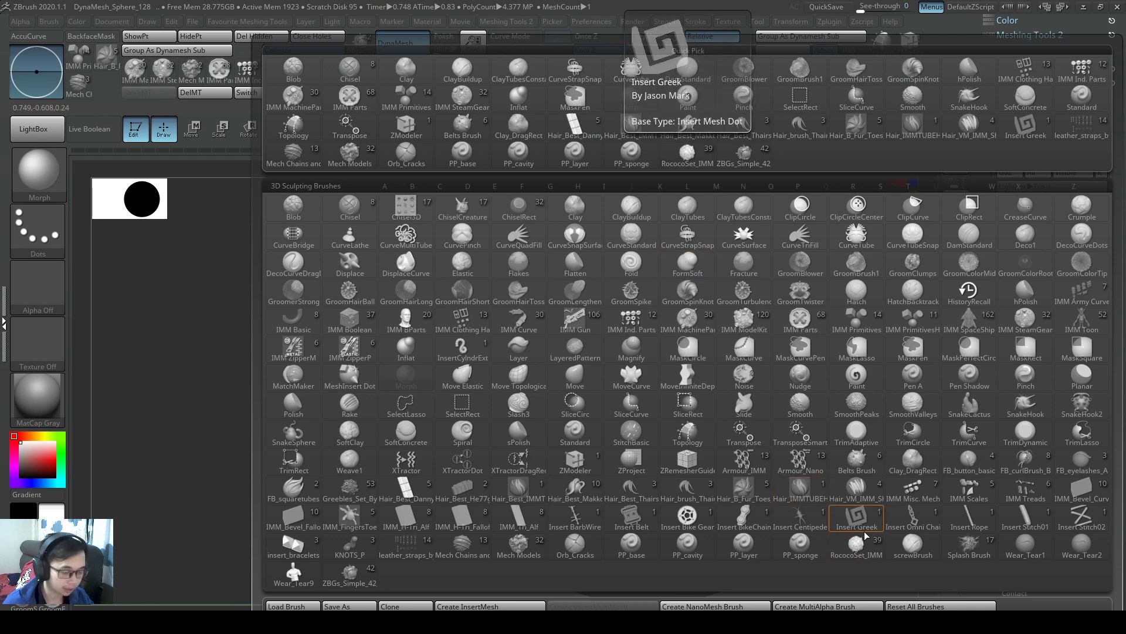
pyautogui.press('m')
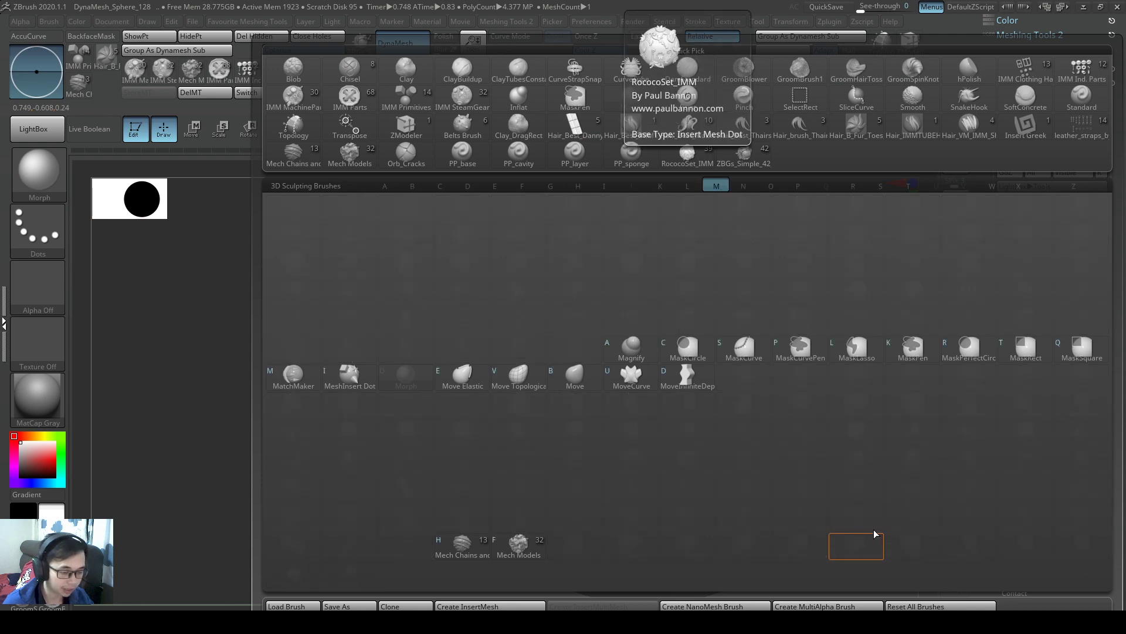
pyautogui.click(407, 376)
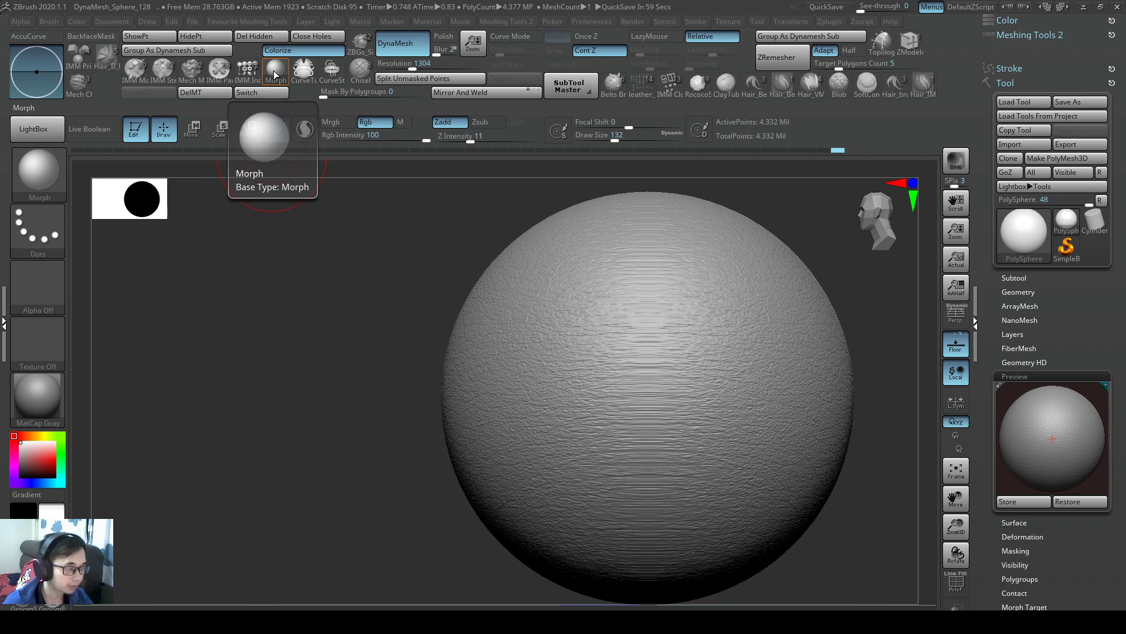
# Try erasing the stretched noise with the Morph brush at draw size 172, with Rgb turned off
pyautogui.press('s')
pyautogui.moveTo(616, 264)
pyautogui.mouseDown()
pyautogui.moveTo(659, 294)
pyautogui.moveTo(674, 337)
pyautogui.moveTo(649, 397)
pyautogui.mouseUp()
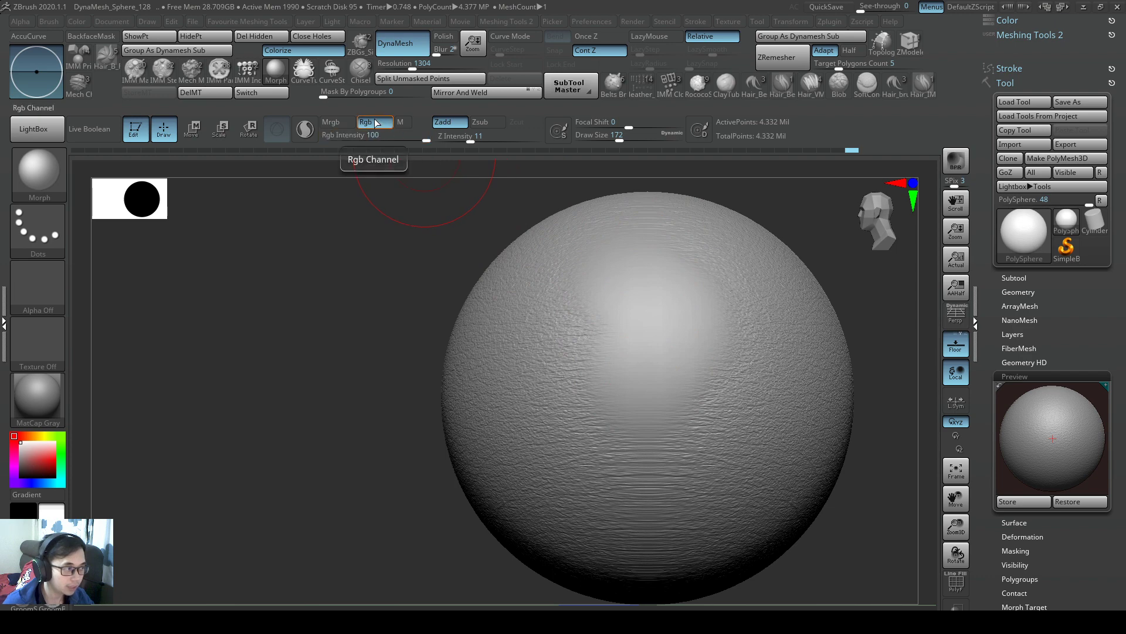
pyautogui.click(376, 122)
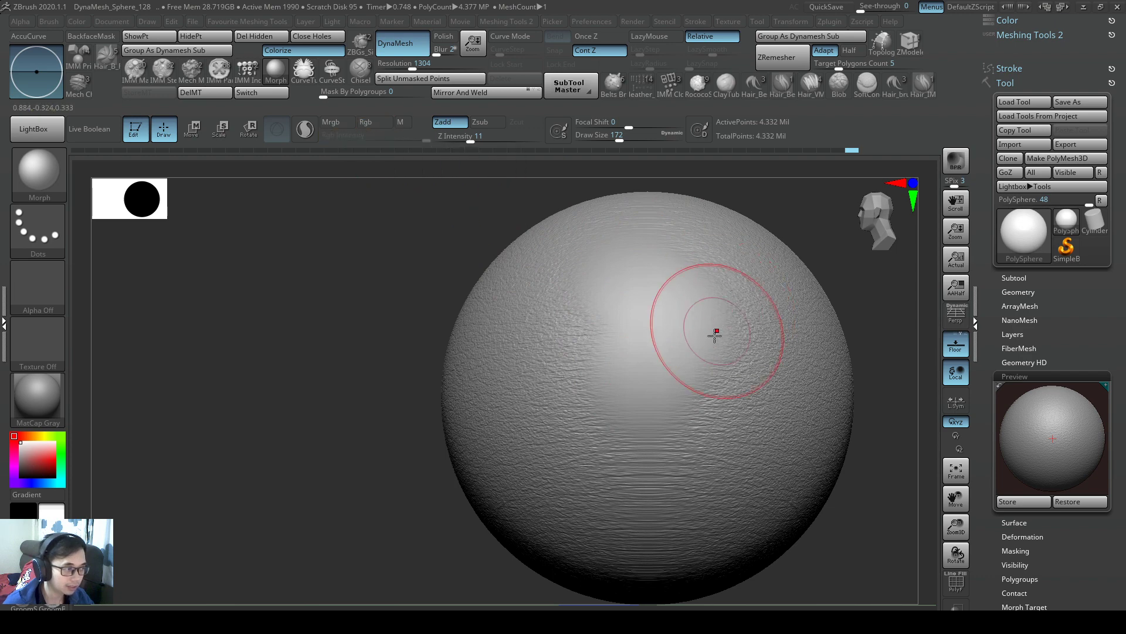
pyautogui.moveTo(717, 326); pyautogui.dragTo(685, 424)
# Set the brush's Z intensity to 3 and undo the Morph strokes on the sphere
pyautogui.write('u3')
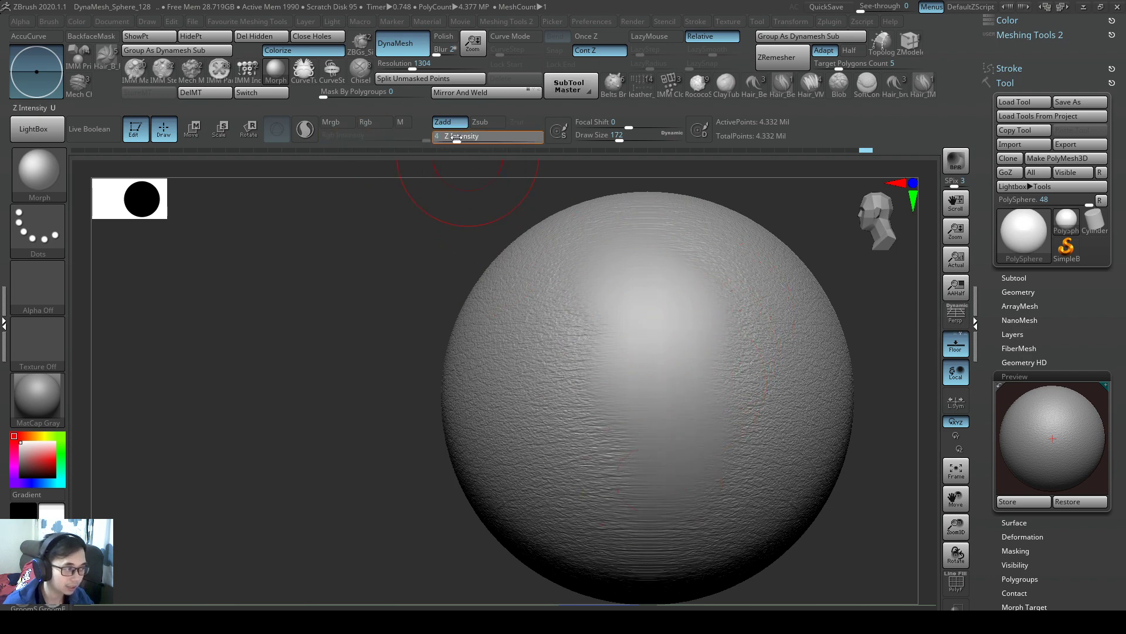
pyautogui.press('Return')
pyautogui.hotkey('ctrl', 'z')
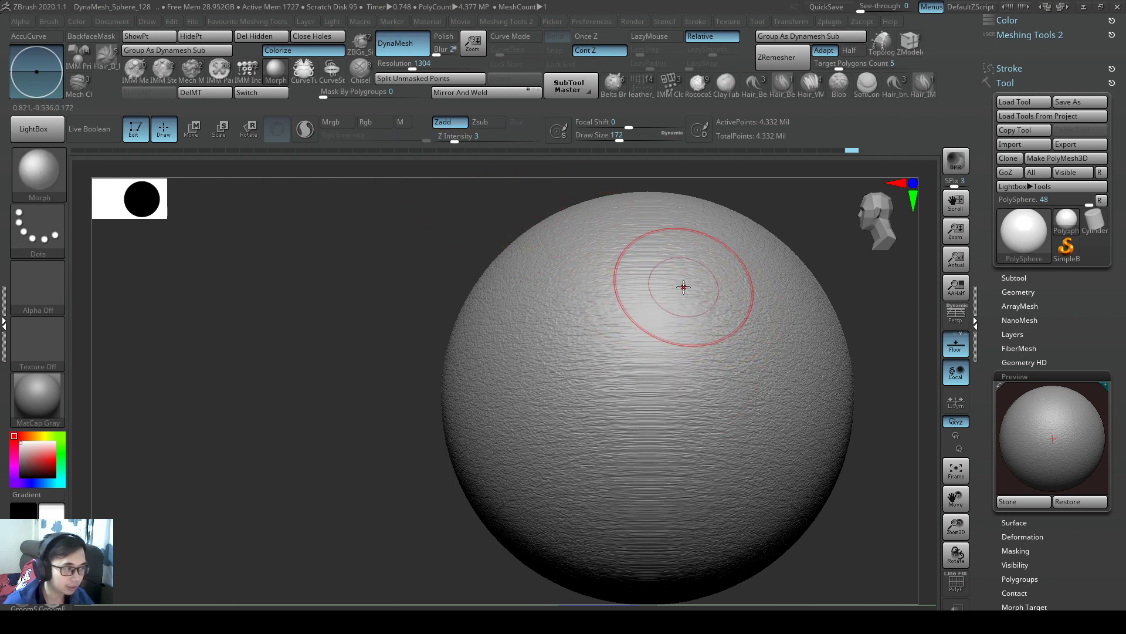
# Softly brush away the stretched noise down the side of the sphere with the Morph brush
pyautogui.moveTo(600, 284); pyautogui.dragTo(607, 312)
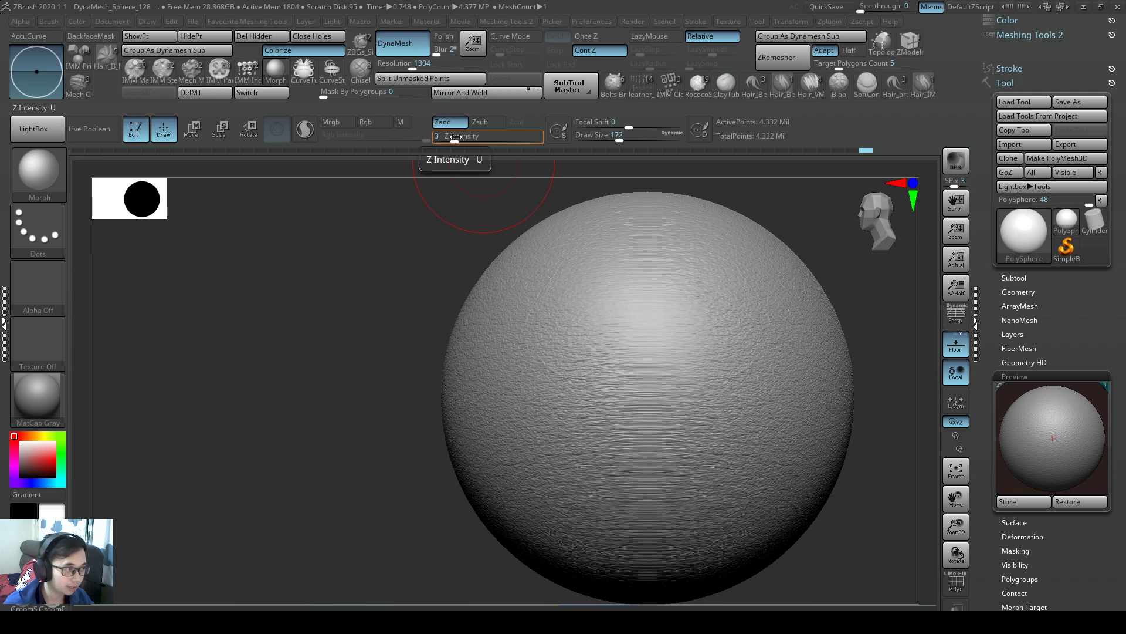
pyautogui.moveTo(672, 234)
pyautogui.mouseDown()
pyautogui.moveTo(664, 370)
pyautogui.moveTo(614, 457)
pyautogui.moveTo(646, 488)
pyautogui.mouseUp()
pyautogui.moveTo(670, 375); pyautogui.dragTo(661, 542)
pyautogui.moveTo(619, 368); pyautogui.dragTo(602, 542)
pyautogui.moveTo(669, 522); pyautogui.dragTo(668, 531)
pyautogui.moveTo(640, 352)
pyautogui.mouseDown(button='right')
pyautogui.moveTo(649, 336)
pyautogui.moveTo(622, 308)
pyautogui.mouseUp(button='right')
pyautogui.moveTo(621, 310); pyautogui.dragTo(613, 496)
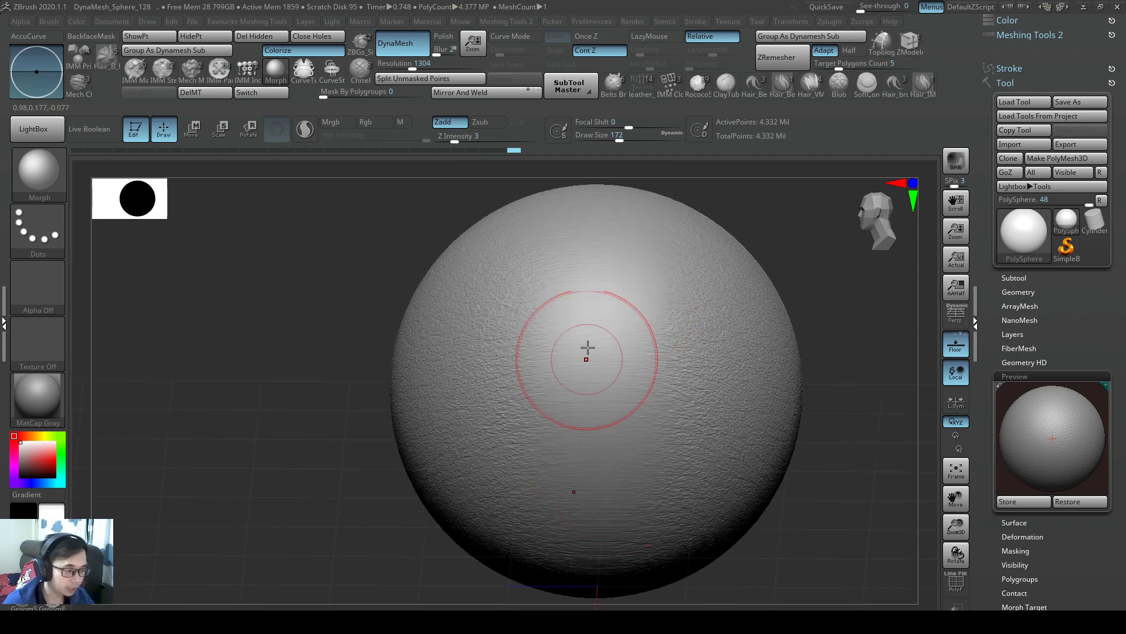
pyautogui.moveTo(586, 359); pyautogui.dragTo(565, 455)
# Continue fading the stretched noise with the Morph brush over the top of the sphere and toward its other side
pyautogui.moveTo(608, 282)
pyautogui.keyDown('alt'); pyautogui.mouseDown(button='right')
pyautogui.moveTo(600, 340)
pyautogui.moveTo(553, 275)
pyautogui.mouseUp(button='right'); pyautogui.keyUp('alt')
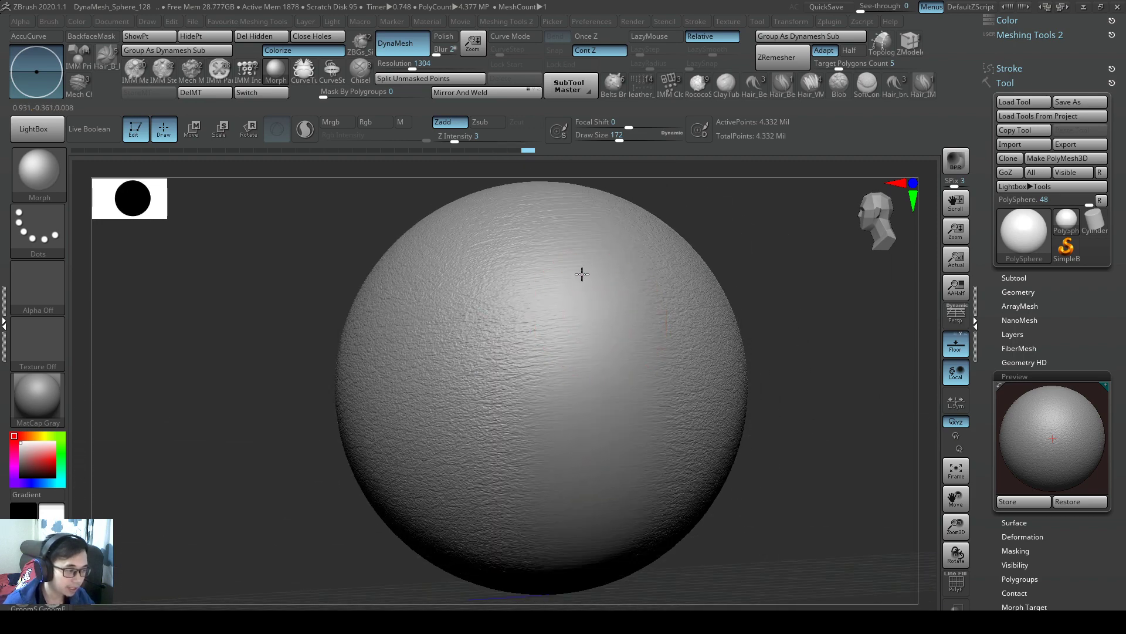
pyautogui.keyDown('alt'); pyautogui.moveTo(555, 212); pyautogui.dragTo(570, 346, button='right'); pyautogui.keyUp('alt')
pyautogui.moveTo(571, 346); pyautogui.dragTo(536, 288)
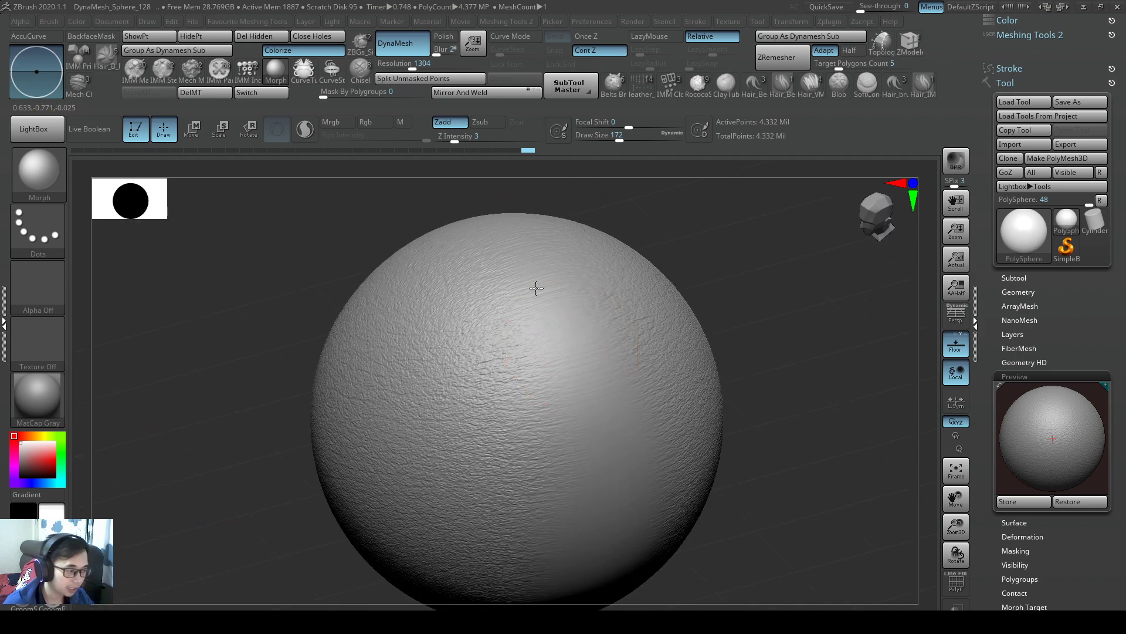
pyautogui.moveTo(564, 364); pyautogui.dragTo(577, 338, button='right')
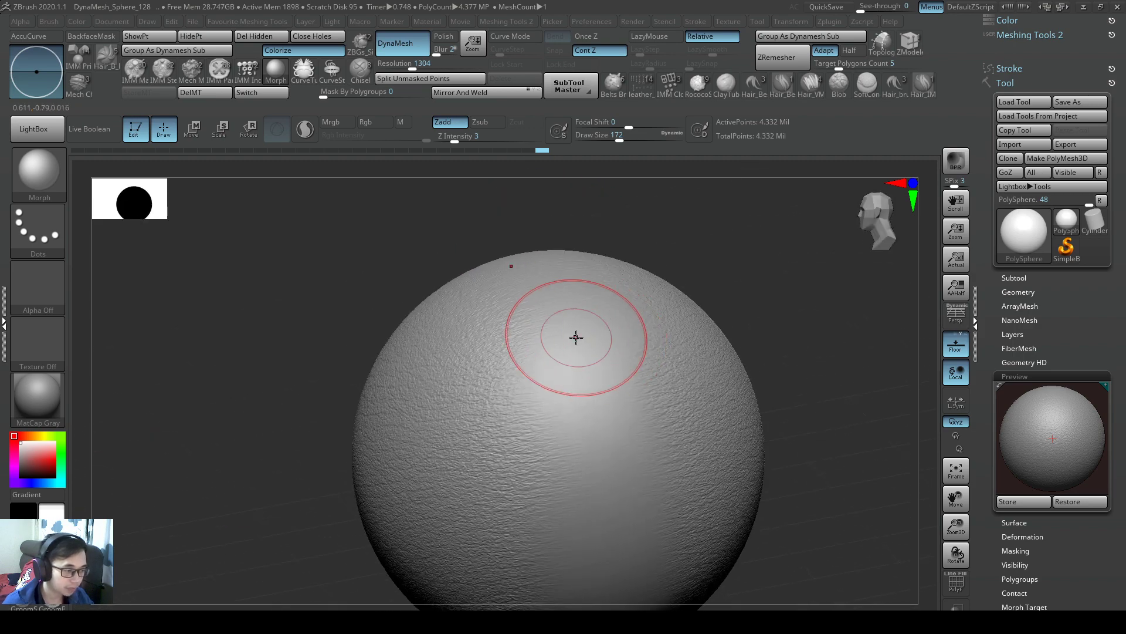
pyautogui.moveTo(620, 409)
pyautogui.keyDown('alt'); pyautogui.mouseDown(button='right')
pyautogui.moveTo(679, 336)
pyautogui.moveTo(640, 322)
pyautogui.mouseUp(button='right'); pyautogui.keyUp('alt')
pyautogui.moveTo(637, 320); pyautogui.dragTo(599, 262)
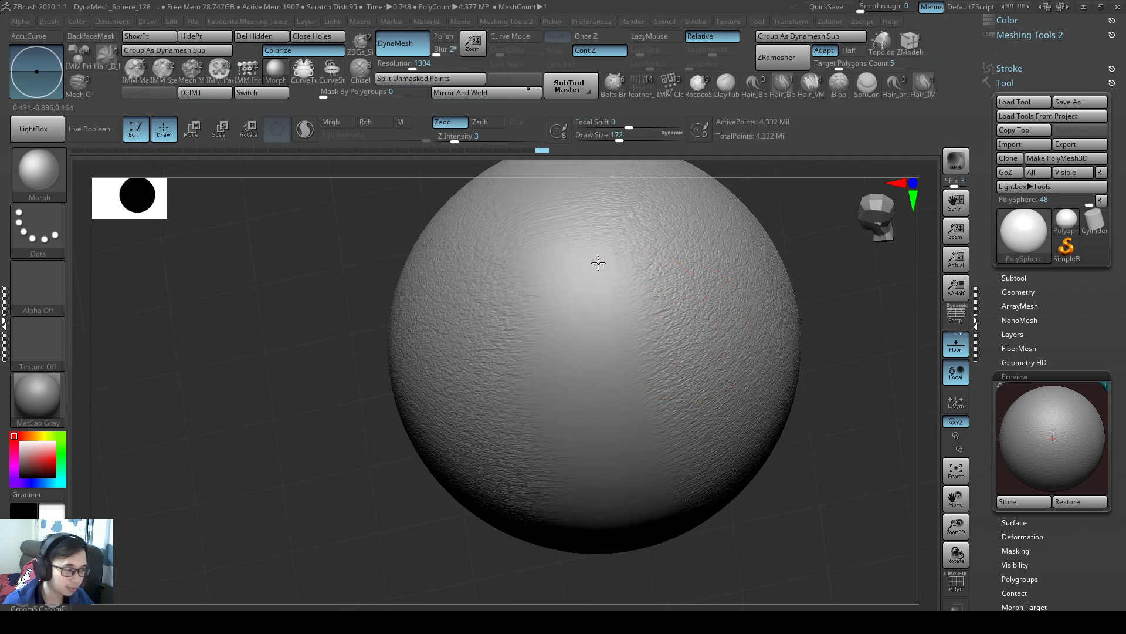
pyautogui.keyDown('alt'); pyautogui.moveTo(608, 315); pyautogui.dragTo(628, 434, button='right'); pyautogui.keyUp('alt')
pyautogui.moveTo(628, 431)
pyautogui.mouseDown(button='right')
pyautogui.moveTo(627, 364)
pyautogui.moveTo(610, 423)
pyautogui.mouseUp(button='right')
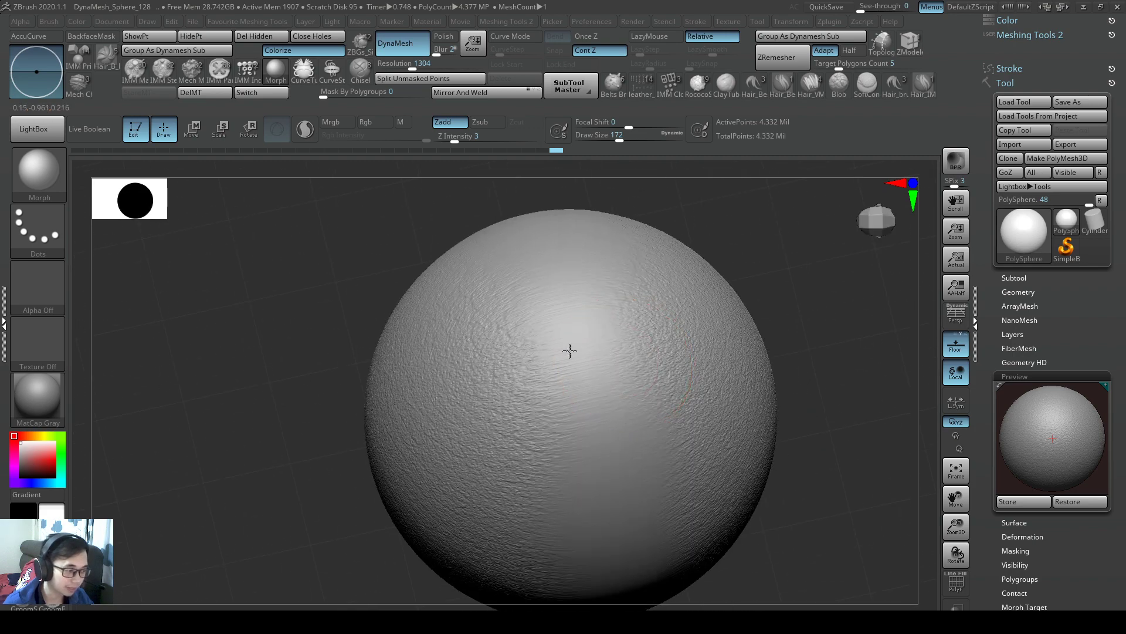
pyautogui.moveTo(551, 378); pyautogui.dragTo(584, 458, button='right')
pyautogui.moveTo(566, 337); pyautogui.dragTo(503, 381, button='right')
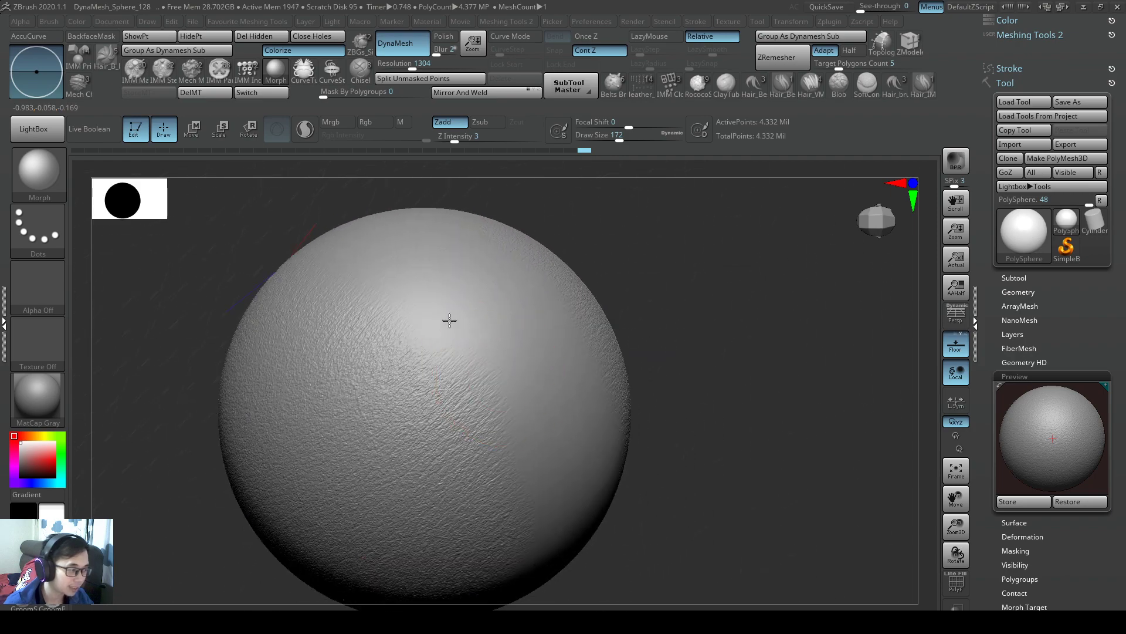
# Set the draw size to 172 and lightly fade the noise on the lower middle of the sphere's front
pyautogui.moveTo(360, 272); pyautogui.dragTo(597, 306, button='right')
pyautogui.press('[')
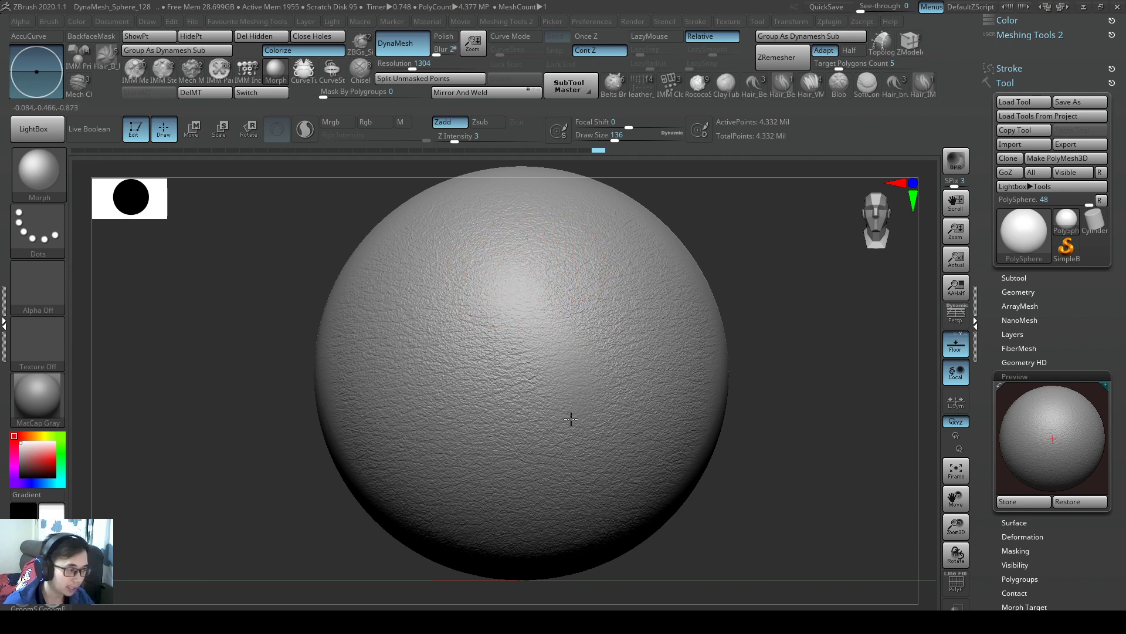
pyautogui.press('[')
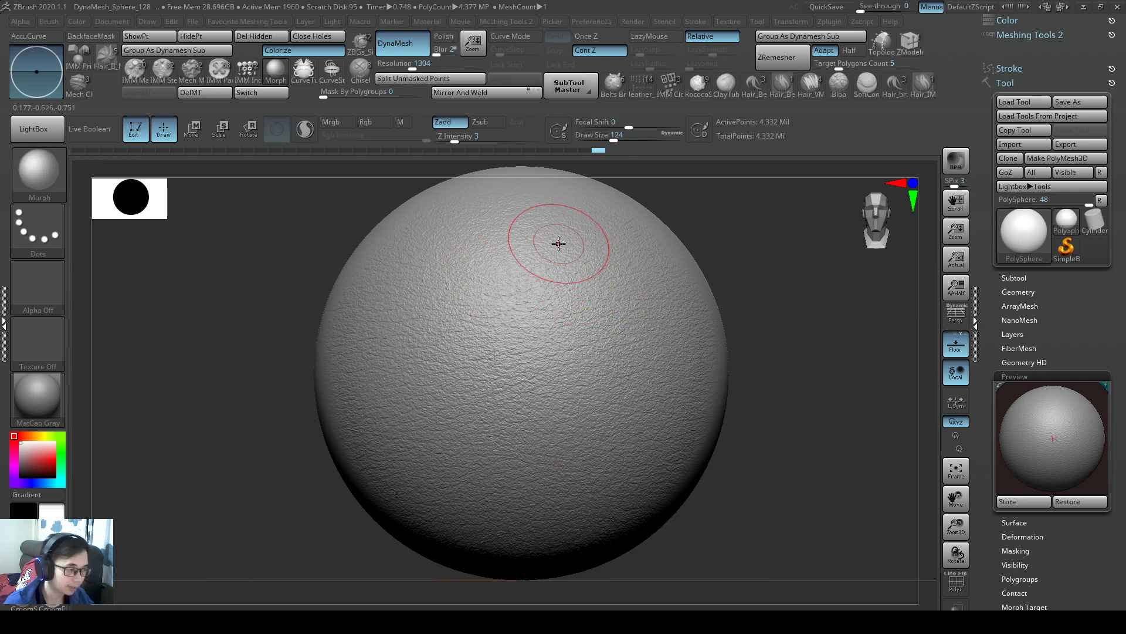
pyautogui.press('s')
pyautogui.moveTo(579, 433); pyautogui.dragTo(574, 453)
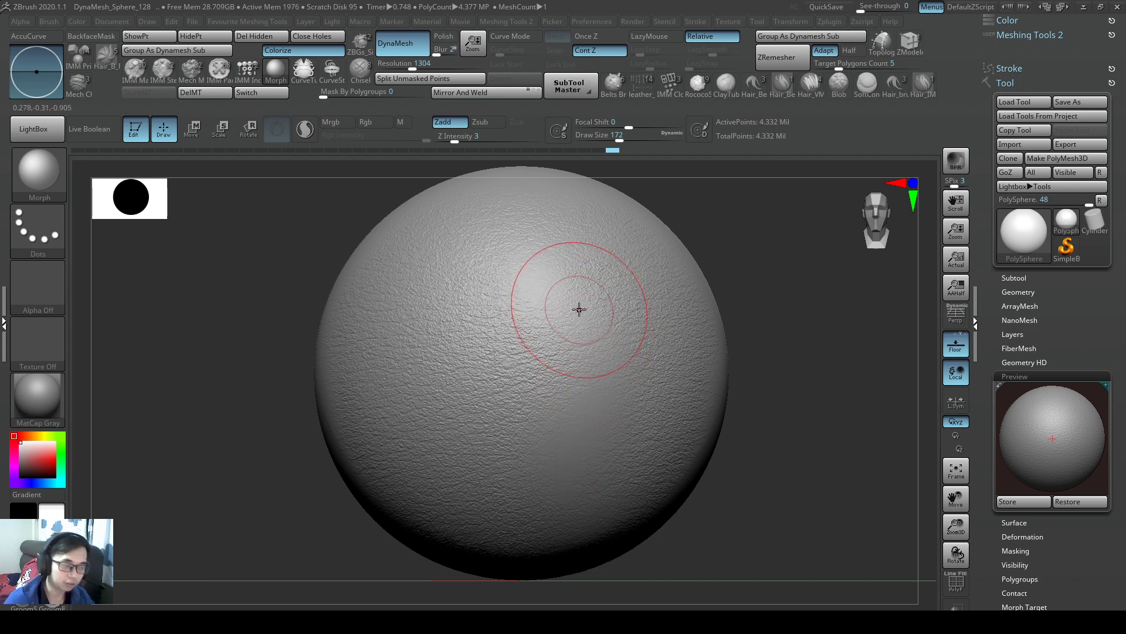
# Set the draw size to 140 and lightly fade the noise on the lower front of the sphere with the Morph brush
pyautogui.moveTo(574, 311); pyautogui.dragTo(563, 311)
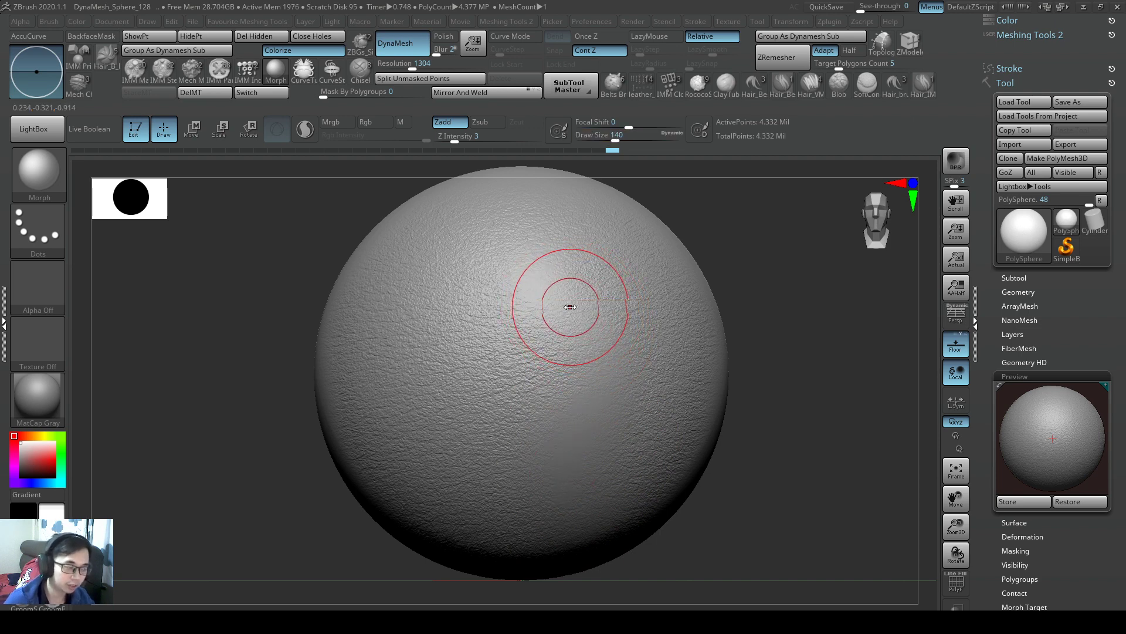
pyautogui.moveTo(619, 406); pyautogui.dragTo(623, 414)
pyautogui.moveTo(623, 414); pyautogui.dragTo(627, 393, button='right')
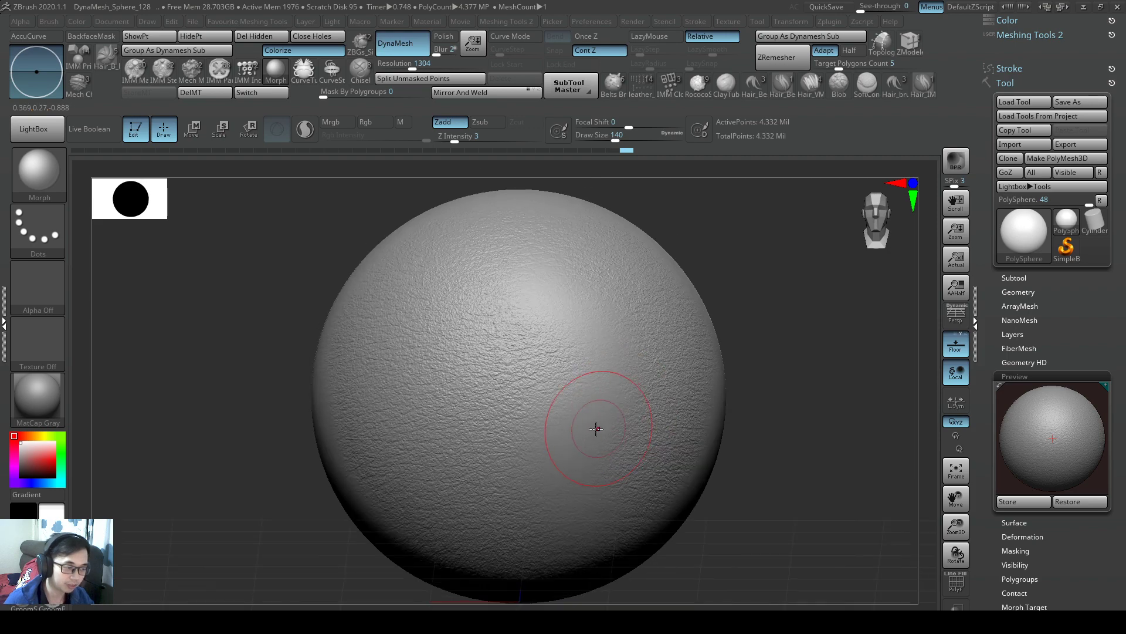
pyautogui.moveTo(642, 438); pyautogui.dragTo(692, 459, button='right')
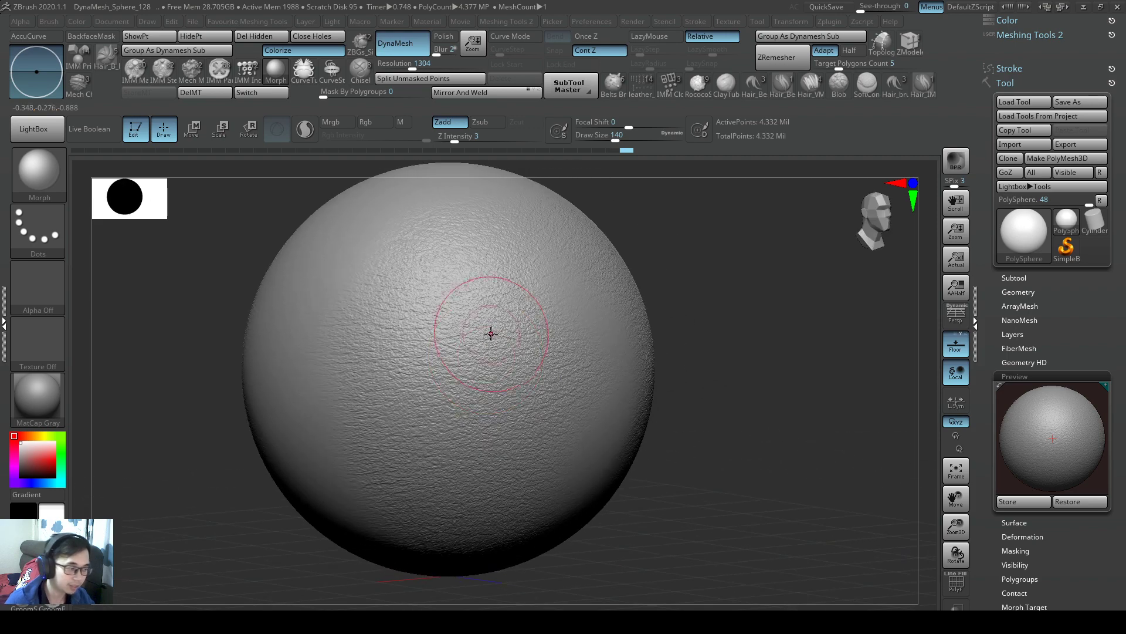
pyautogui.moveTo(543, 317); pyautogui.dragTo(581, 296, button='right')
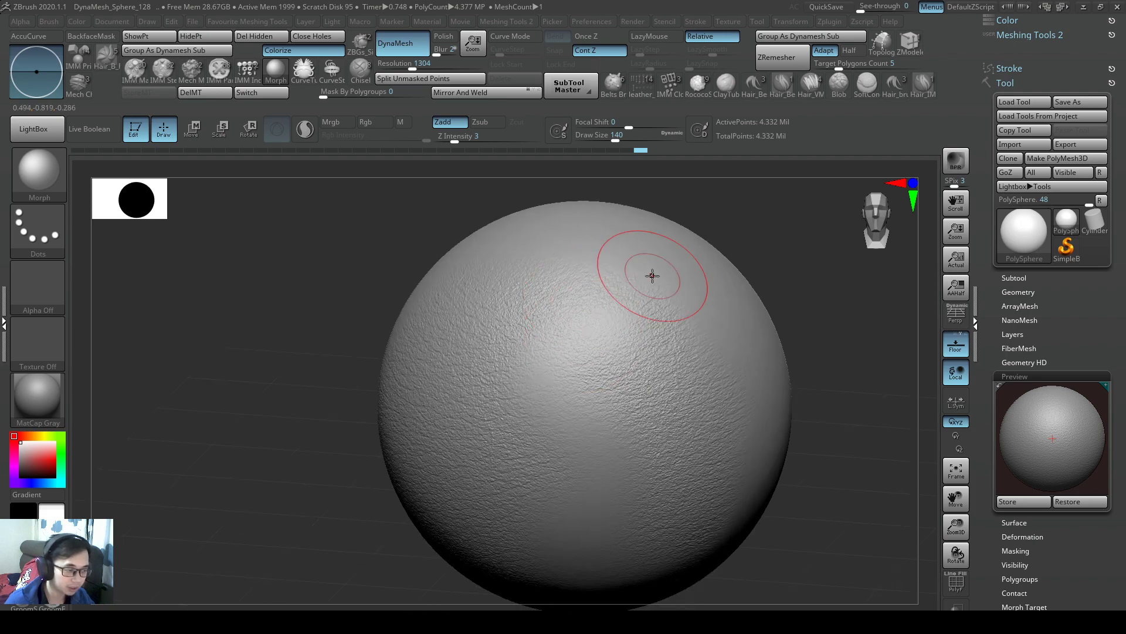
# Soften the noise along the edge of the smoothed band on the sphere's upper front with the Morph brush
pyautogui.moveTo(651, 274)
pyautogui.mouseDown(button='right')
pyautogui.moveTo(674, 347)
pyautogui.moveTo(663, 320)
pyautogui.mouseUp(button='right')
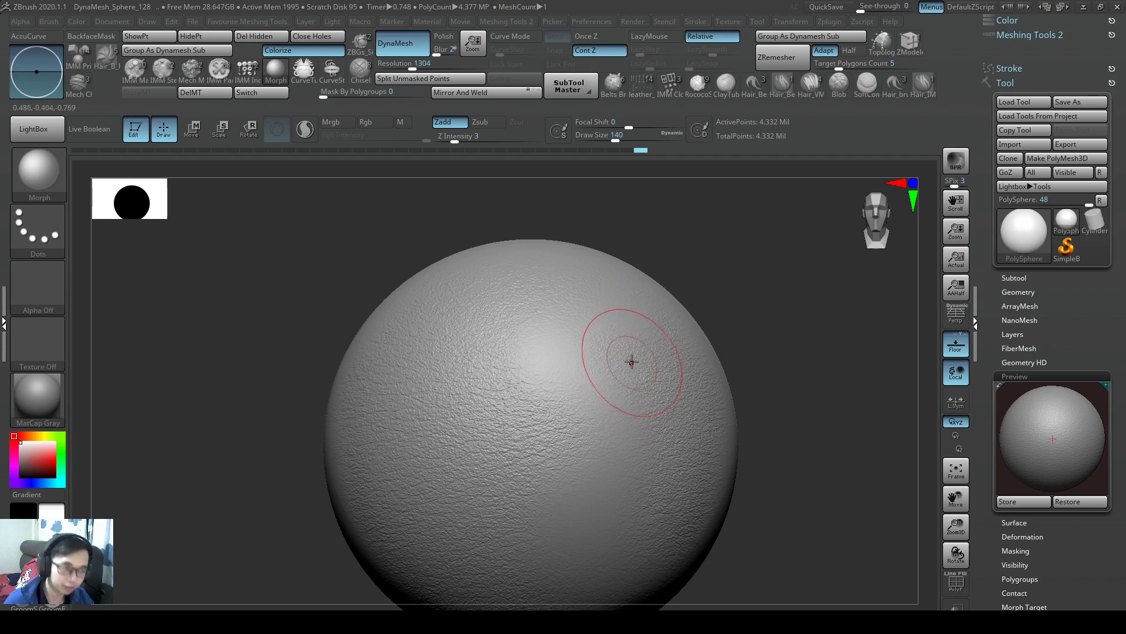
pyautogui.moveTo(594, 348)
pyautogui.mouseDown(button='right')
pyautogui.moveTo(581, 360)
pyautogui.moveTo(633, 357)
pyautogui.moveTo(658, 386)
pyautogui.moveTo(615, 473)
pyautogui.mouseUp(button='right')
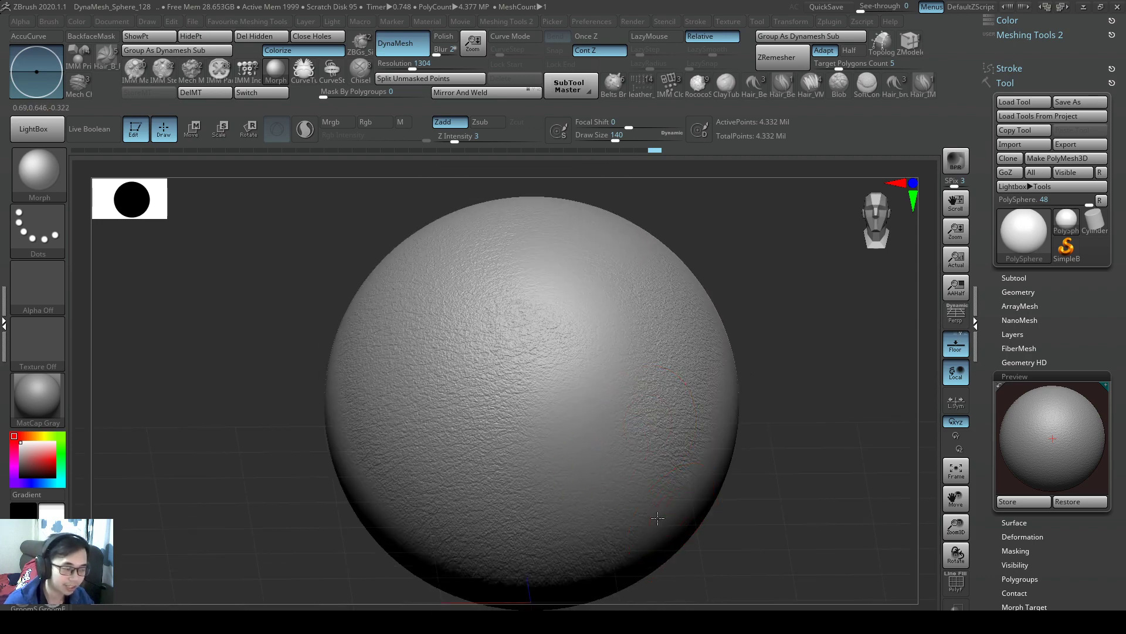
pyautogui.moveTo(660, 515)
pyautogui.keyDown('ctrl'); pyautogui.mouseDown(button='right')
pyautogui.moveTo(675, 423)
pyautogui.moveTo(683, 437)
pyautogui.moveTo(718, 388)
pyautogui.mouseUp(button='right'); pyautogui.keyUp('ctrl')
pyautogui.moveTo(751, 448); pyautogui.dragTo(681, 329, button='right')
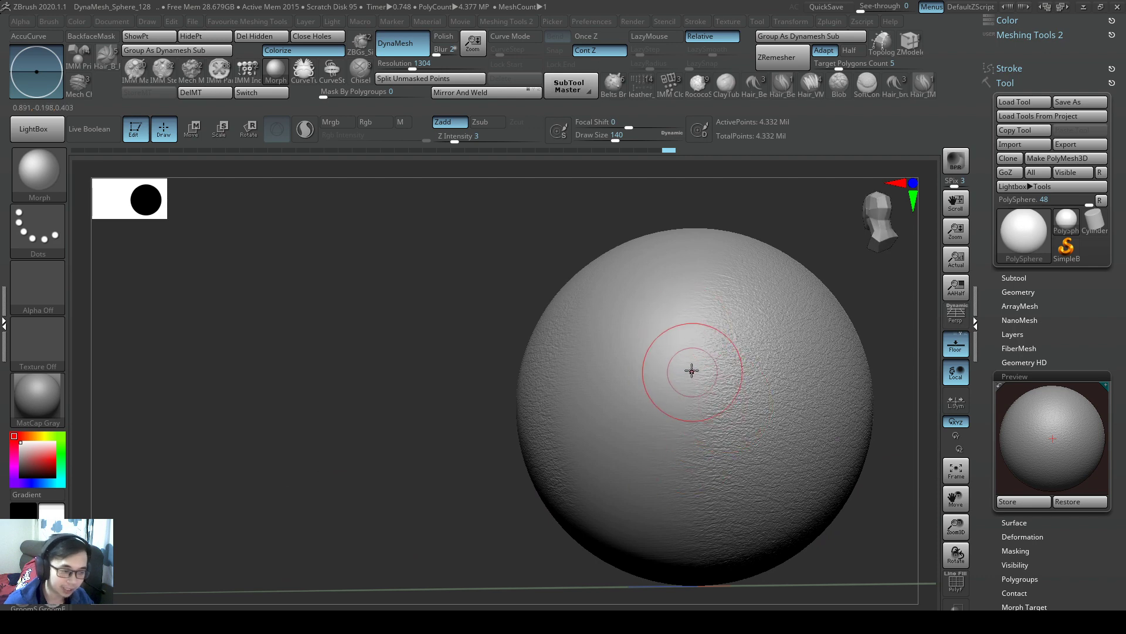
# Lightly fade the stretched noise around the back of the sphere with the Morph brush
pyautogui.moveTo(688, 464); pyautogui.dragTo(696, 387, button='right')
pyautogui.moveTo(733, 435); pyautogui.dragTo(738, 389, button='right')
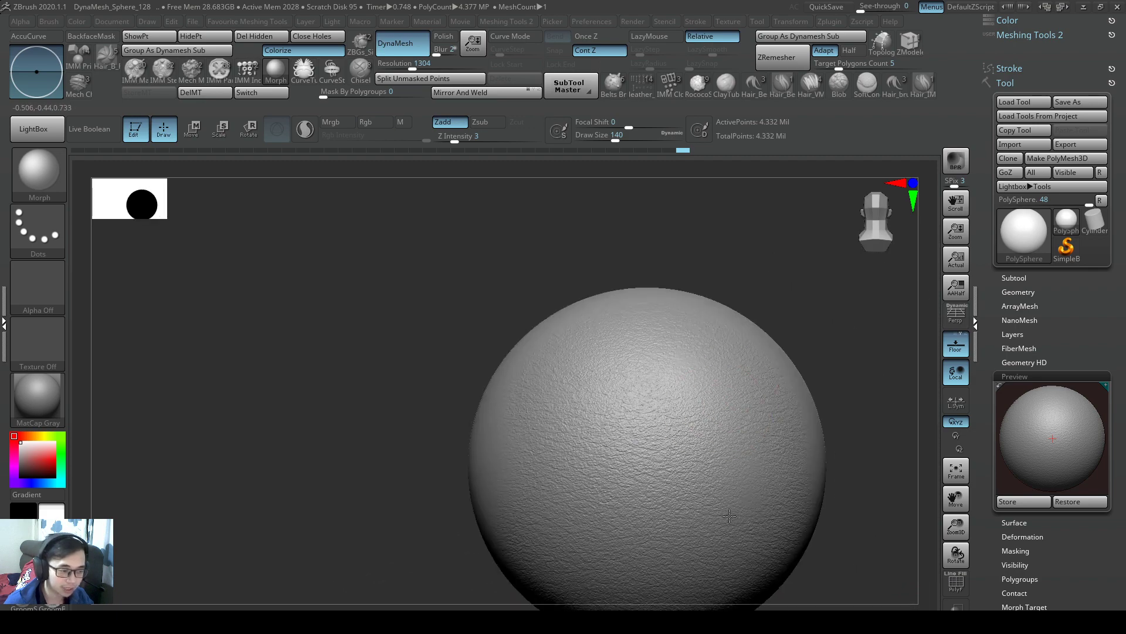
pyautogui.moveTo(729, 516); pyautogui.dragTo(680, 384, button='right')
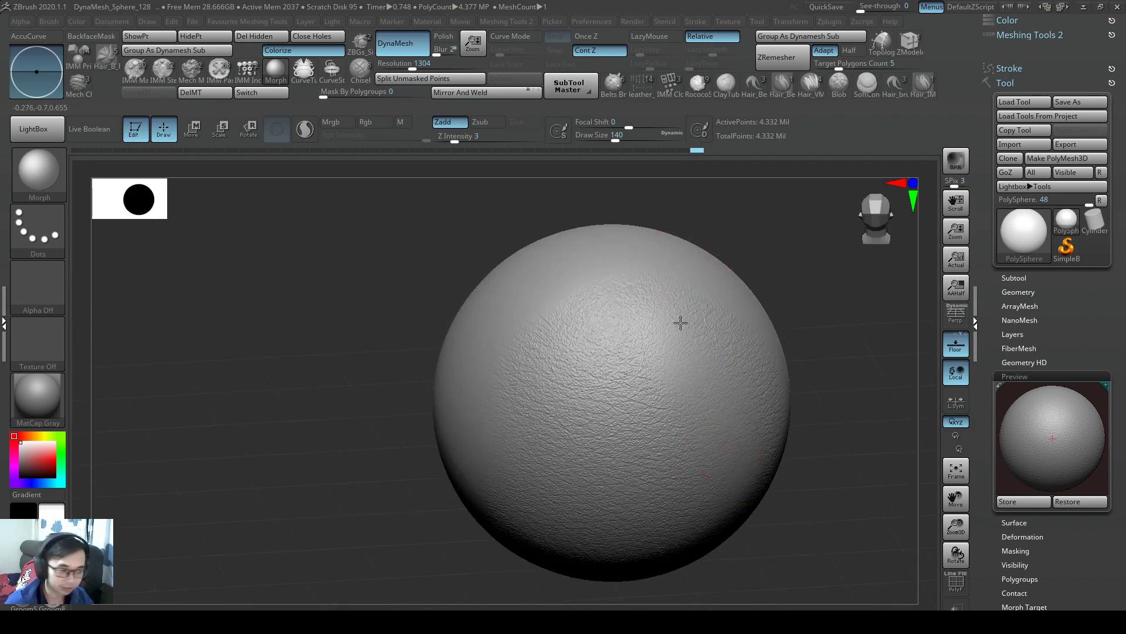
pyautogui.moveTo(681, 322); pyautogui.dragTo(662, 334, button='right')
pyautogui.moveTo(683, 421); pyautogui.dragTo(683, 331, button='right')
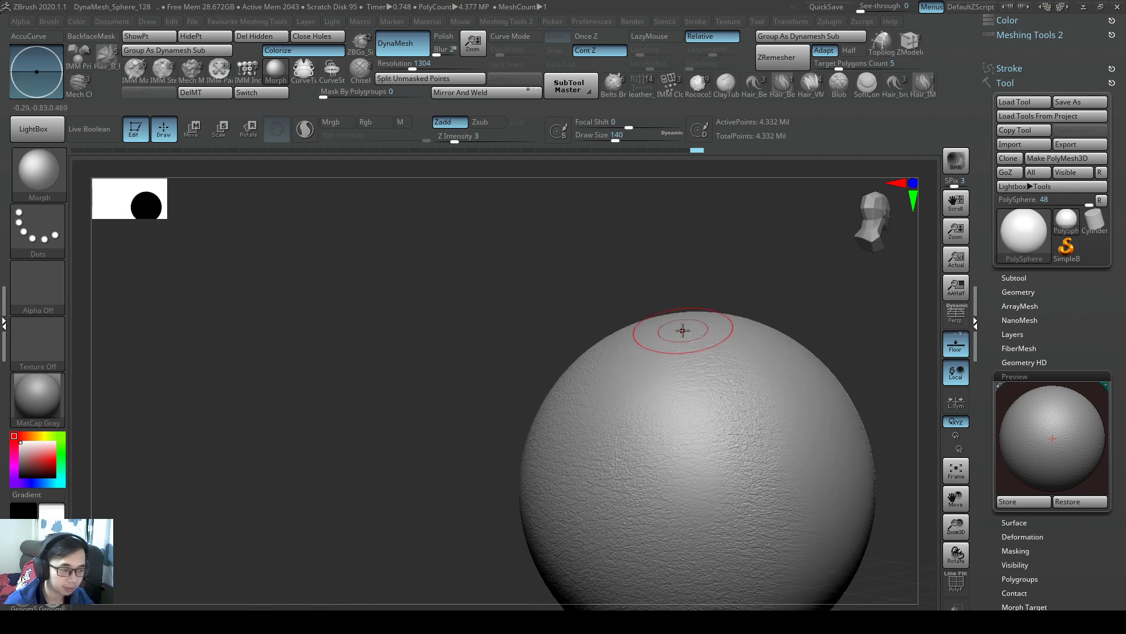
# Blend the edges of the smoothed area on the sphere's side with light Morph brush strokes
pyautogui.moveTo(744, 380); pyautogui.dragTo(750, 449, button='right')
pyautogui.moveTo(657, 429)
pyautogui.mouseDown(button='right')
pyautogui.moveTo(756, 387)
pyautogui.moveTo(780, 393)
pyautogui.mouseUp(button='right')
pyautogui.moveTo(807, 438)
pyautogui.mouseDown(button='right')
pyautogui.moveTo(770, 478)
pyautogui.moveTo(565, 388)
pyautogui.moveTo(776, 400)
pyautogui.moveTo(689, 425)
pyautogui.moveTo(777, 381)
pyautogui.moveTo(756, 403)
pyautogui.moveTo(688, 377)
pyautogui.moveTo(718, 376)
pyautogui.moveTo(717, 360)
pyautogui.moveTo(756, 347)
pyautogui.mouseUp(button='right')
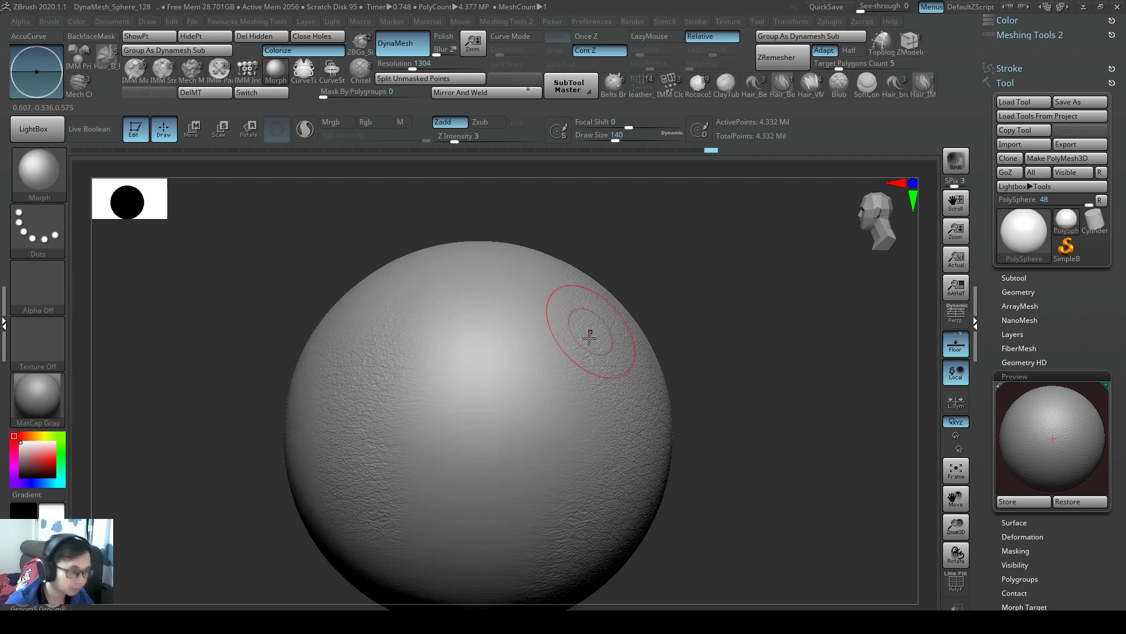
pyautogui.keyDown('alt'); pyautogui.moveTo(591, 335); pyautogui.dragTo(607, 316, button='right'); pyautogui.keyUp('alt')
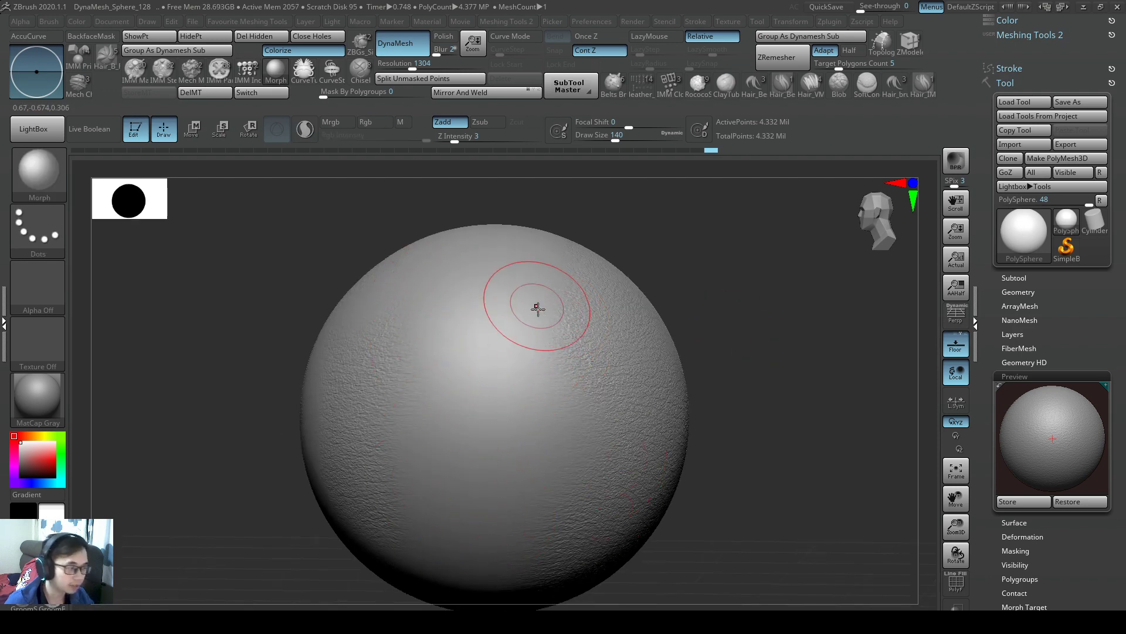
pyautogui.moveTo(564, 446)
pyautogui.keyDown('alt'); pyautogui.mouseDown(button='right')
pyautogui.moveTo(603, 415)
pyautogui.moveTo(704, 393)
pyautogui.mouseUp(button='right'); pyautogui.keyUp('alt')
pyautogui.moveTo(704, 393)
pyautogui.mouseDown(button='right')
pyautogui.moveTo(745, 342)
pyautogui.moveTo(721, 327)
pyautogui.mouseUp(button='right')
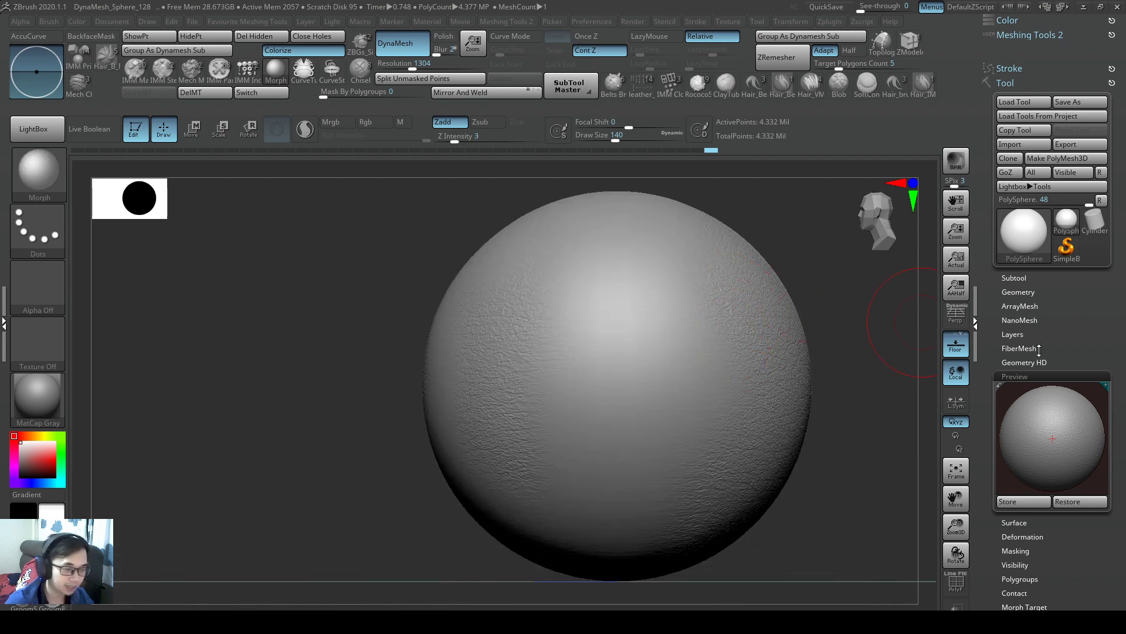
# Temporarily enable the sphere's surface noise, review its setup in NoiseMaker, and disable the noise again
pyautogui.click(1023, 375)
pyautogui.click(1026, 392)
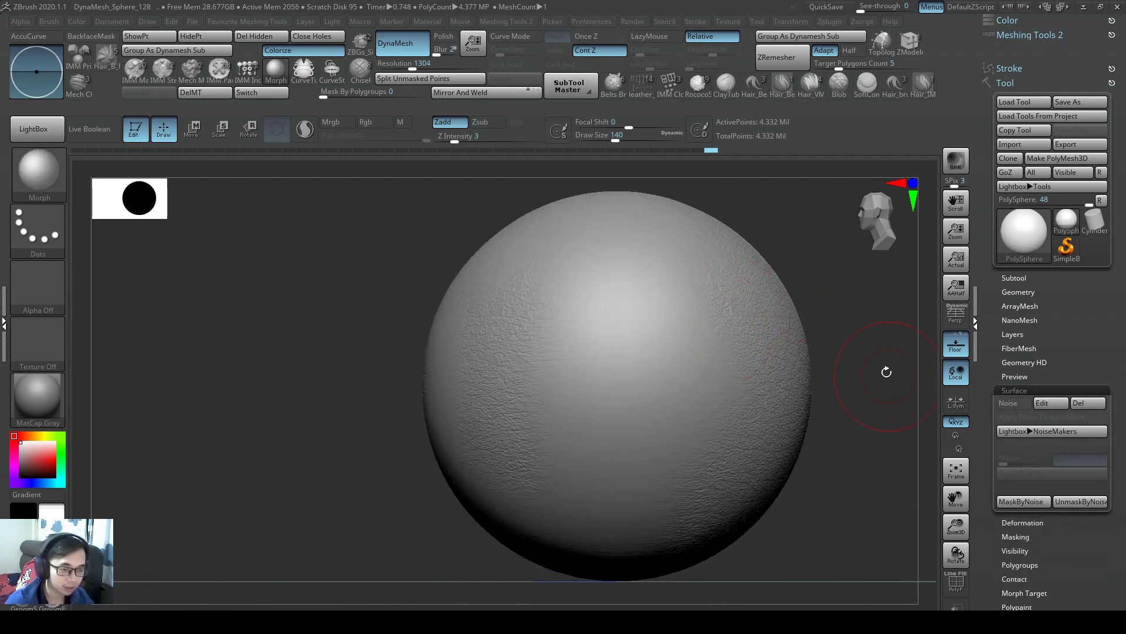
pyautogui.press('ctrl')
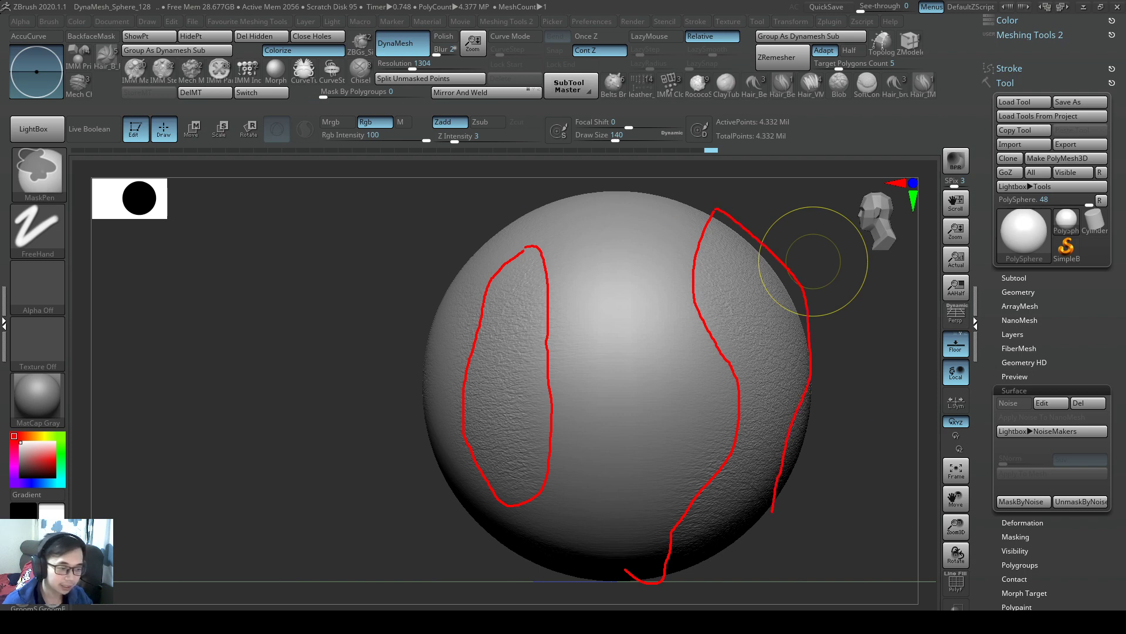
pyautogui.hotkey('ctrl', 'z')
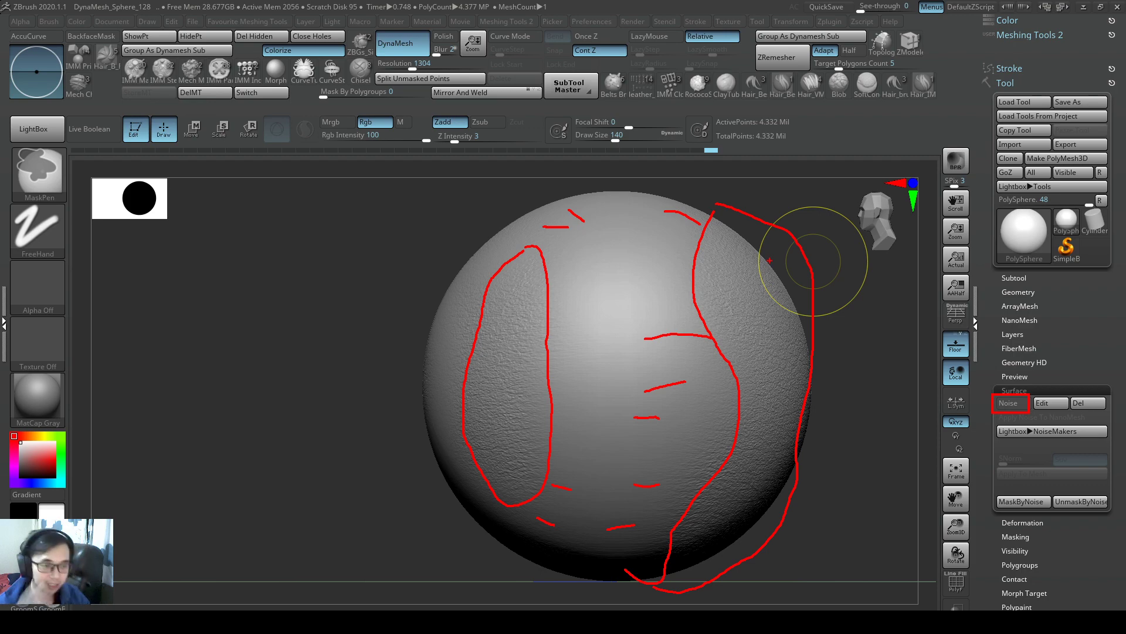
pyautogui.press('Escape')
pyautogui.moveTo(624, 385)
pyautogui.keyDown('alt'); pyautogui.mouseDown(button='right')
pyautogui.moveTo(684, 393)
pyautogui.moveTo(724, 382)
pyautogui.moveTo(685, 398)
pyautogui.mouseUp(button='right'); pyautogui.keyUp('alt')
pyautogui.click(1012, 403)
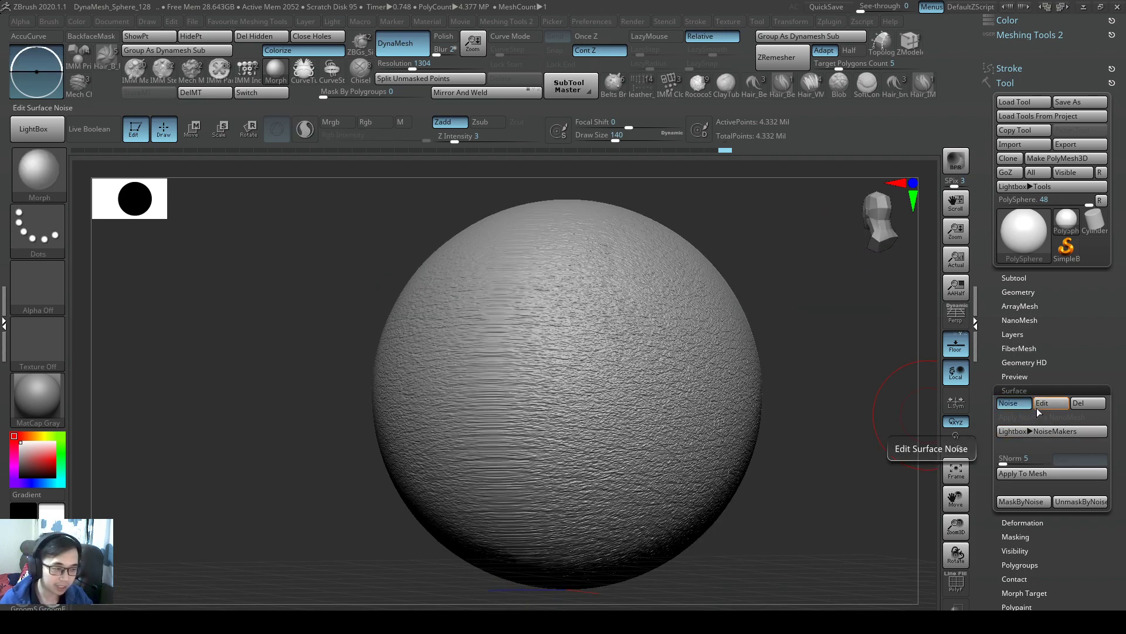
pyautogui.click(1038, 407)
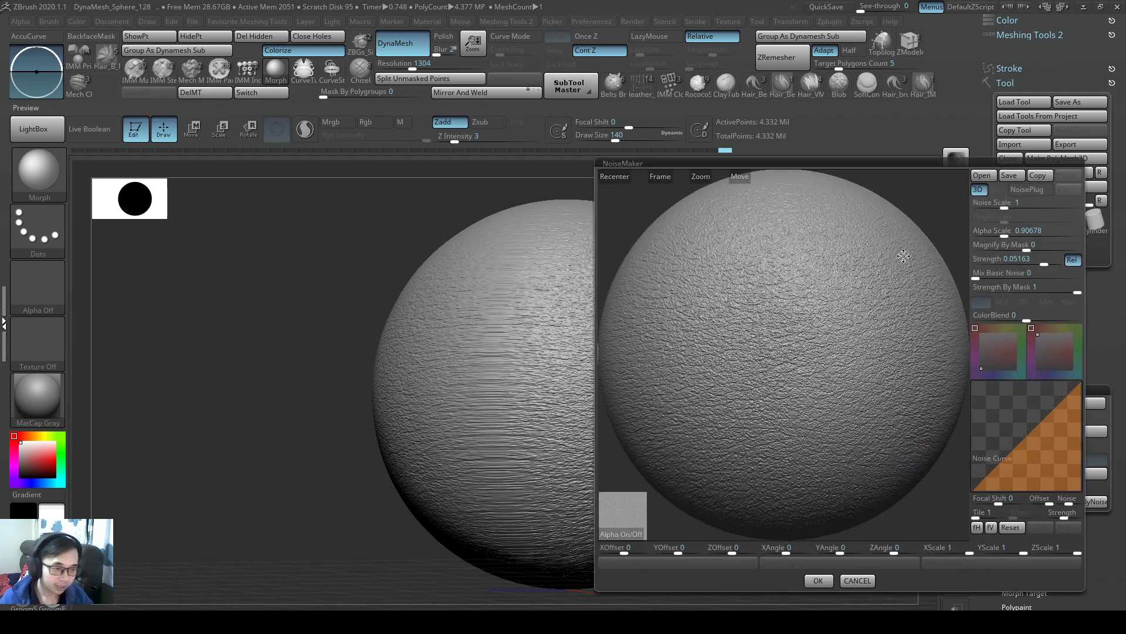
pyautogui.click(818, 580)
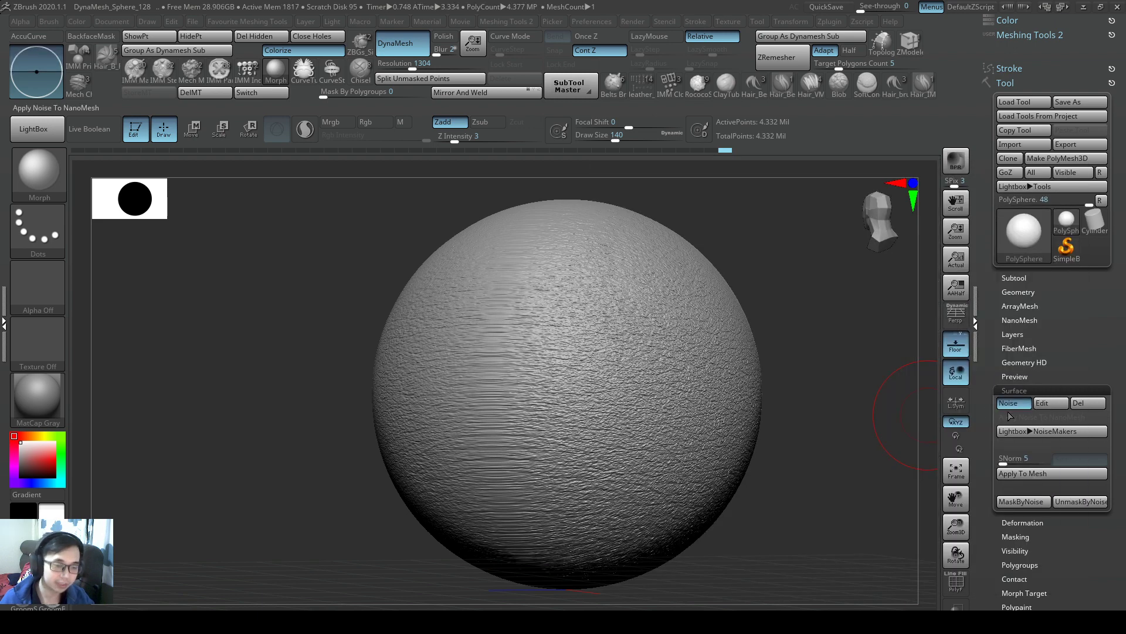
pyautogui.click(1007, 406)
# Examine the remaining noise and the smoothed areas around the sphere from several sides
pyautogui.keyDown('alt'); pyautogui.moveTo(598, 369); pyautogui.dragTo(647, 402, button='right'); pyautogui.keyUp('alt')
pyautogui.keyDown('alt'); pyautogui.moveTo(578, 398); pyautogui.dragTo(621, 376, button='right'); pyautogui.keyUp('alt')
pyautogui.keyDown('alt'); pyautogui.moveTo(622, 375); pyautogui.dragTo(756, 329, button='right'); pyautogui.keyUp('alt')
pyautogui.keyDown('alt'); pyautogui.moveTo(543, 357); pyautogui.dragTo(654, 360, button='right'); pyautogui.keyUp('alt')
pyautogui.moveTo(732, 246)
pyautogui.keyDown('alt'); pyautogui.mouseDown(button='right')
pyautogui.moveTo(685, 357)
pyautogui.moveTo(616, 372)
pyautogui.moveTo(671, 402)
pyautogui.moveTo(742, 381)
pyautogui.moveTo(622, 391)
pyautogui.mouseUp(button='right'); pyautogui.keyUp('alt')
pyautogui.moveTo(622, 391)
pyautogui.keyDown('alt'); pyautogui.mouseDown(button='right')
pyautogui.moveTo(797, 377)
pyautogui.moveTo(496, 353)
pyautogui.mouseUp(button='right'); pyautogui.keyUp('alt')
pyautogui.moveTo(640, 317)
pyautogui.keyDown('ctrl'); pyautogui.mouseDown(button='right')
pyautogui.moveTo(661, 340)
pyautogui.moveTo(703, 311)
pyautogui.moveTo(666, 279)
pyautogui.moveTo(676, 322)
pyautogui.mouseUp(button='right'); pyautogui.keyUp('ctrl')
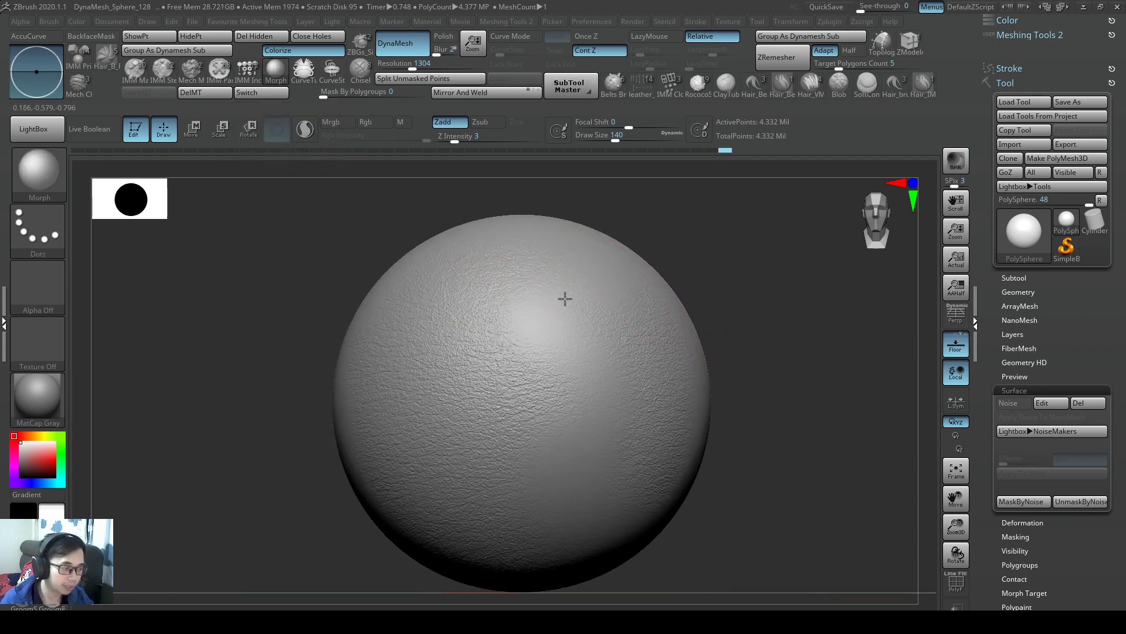
pyautogui.keyDown('alt'); pyautogui.moveTo(566, 299); pyautogui.dragTo(605, 309, button='right'); pyautogui.keyUp('alt')
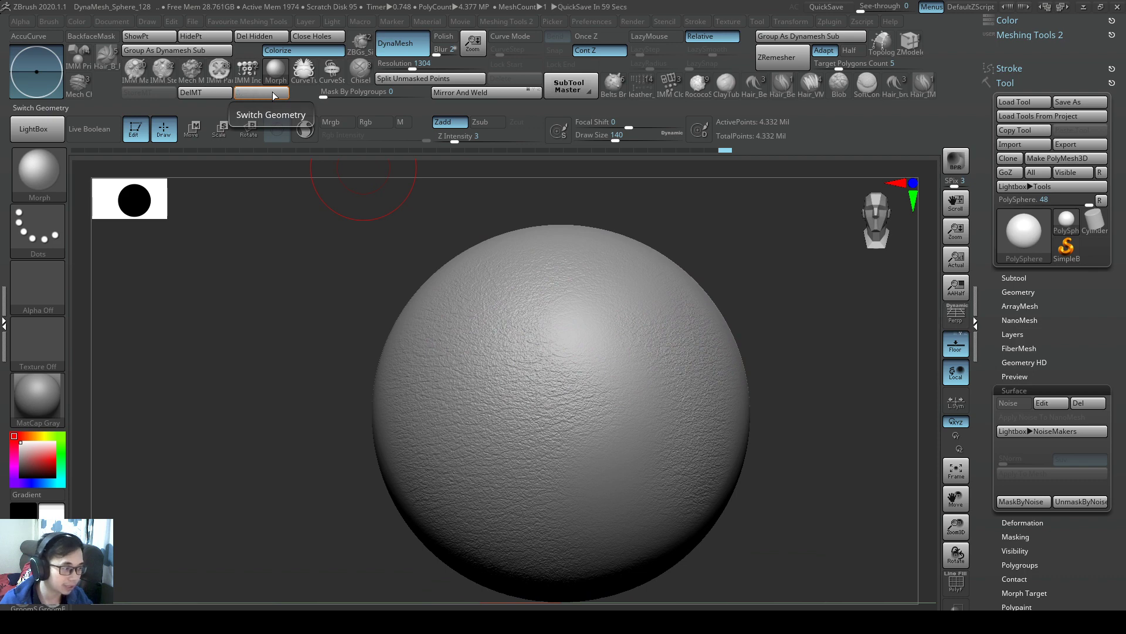
# Switch the morph target back and forth to compare the smooth sphere with the noisy version
pyautogui.click(273, 95)
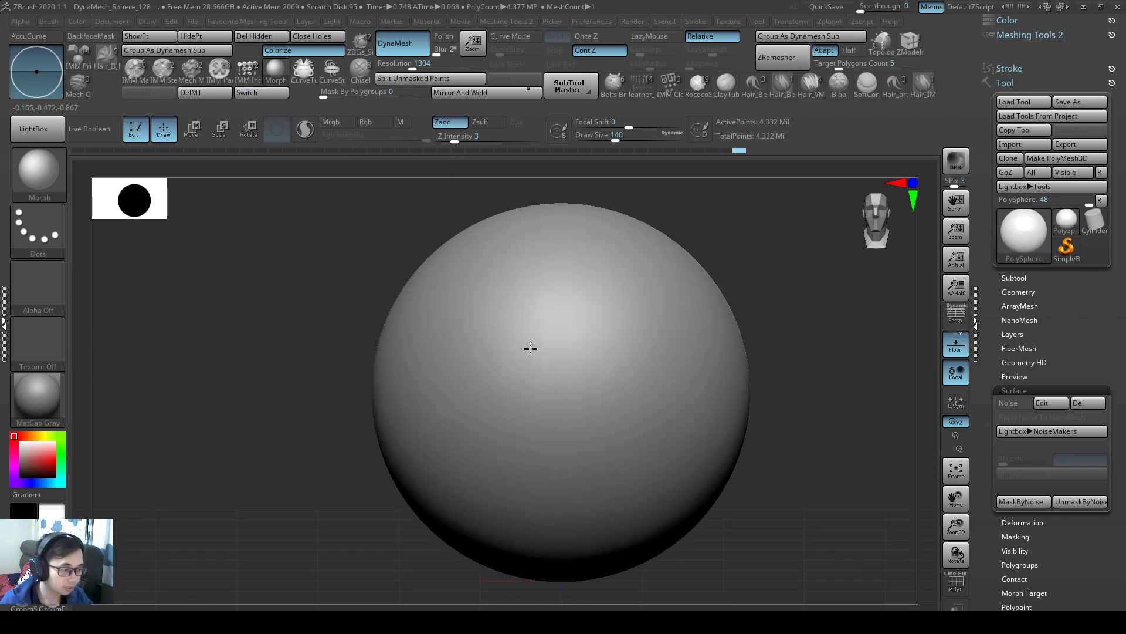
pyautogui.moveTo(531, 349)
pyautogui.mouseDown(button='right')
pyautogui.moveTo(515, 352)
pyautogui.moveTo(592, 289)
pyautogui.mouseUp(button='right')
pyautogui.moveTo(689, 324); pyautogui.dragTo(616, 320, button='right')
pyautogui.keyDown('alt'); pyautogui.moveTo(751, 308); pyautogui.dragTo(359, 304, button='right'); pyautogui.keyUp('alt')
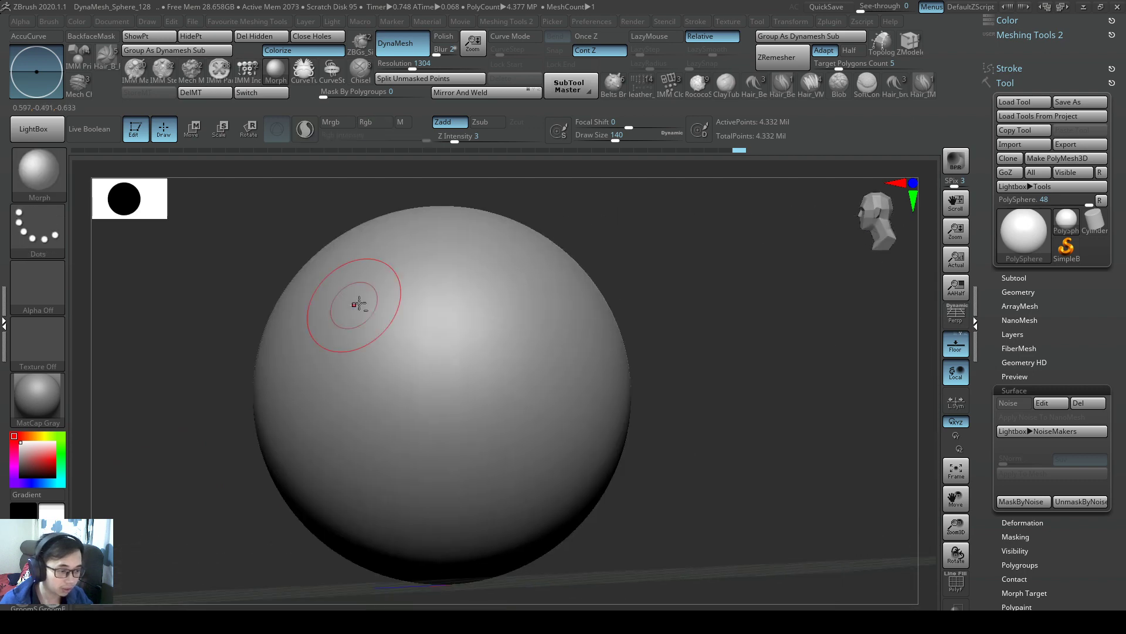
pyautogui.moveTo(504, 282); pyautogui.dragTo(587, 291, button='right')
pyautogui.click(273, 96)
pyautogui.moveTo(519, 278); pyautogui.dragTo(608, 329, button='right')
pyautogui.click(266, 97)
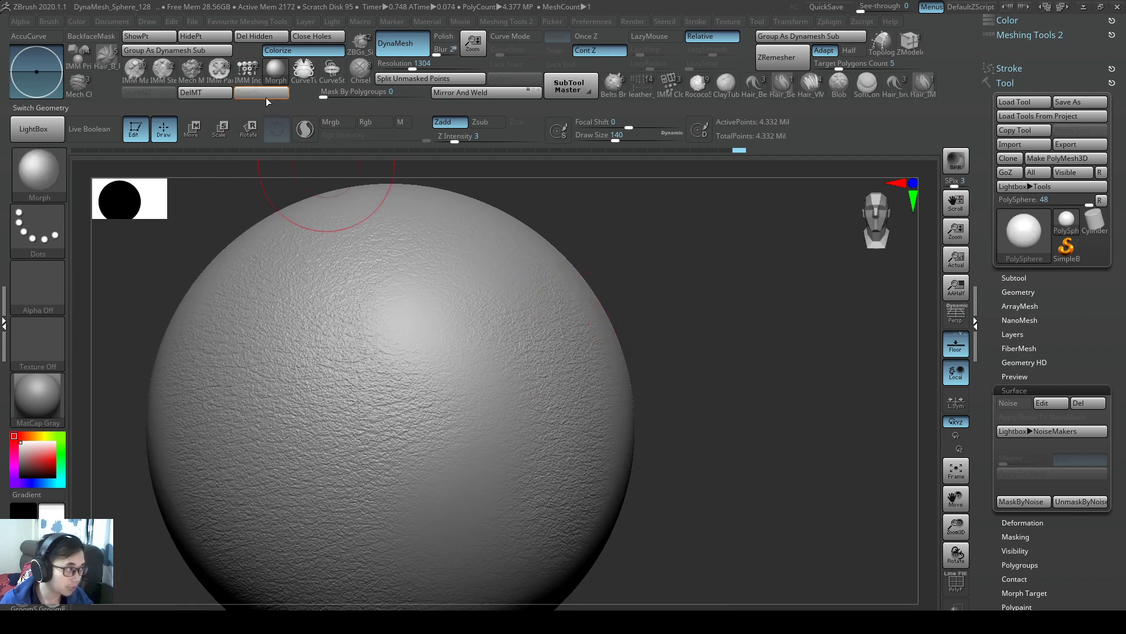
pyautogui.click(266, 98)
pyautogui.press('ctrl')
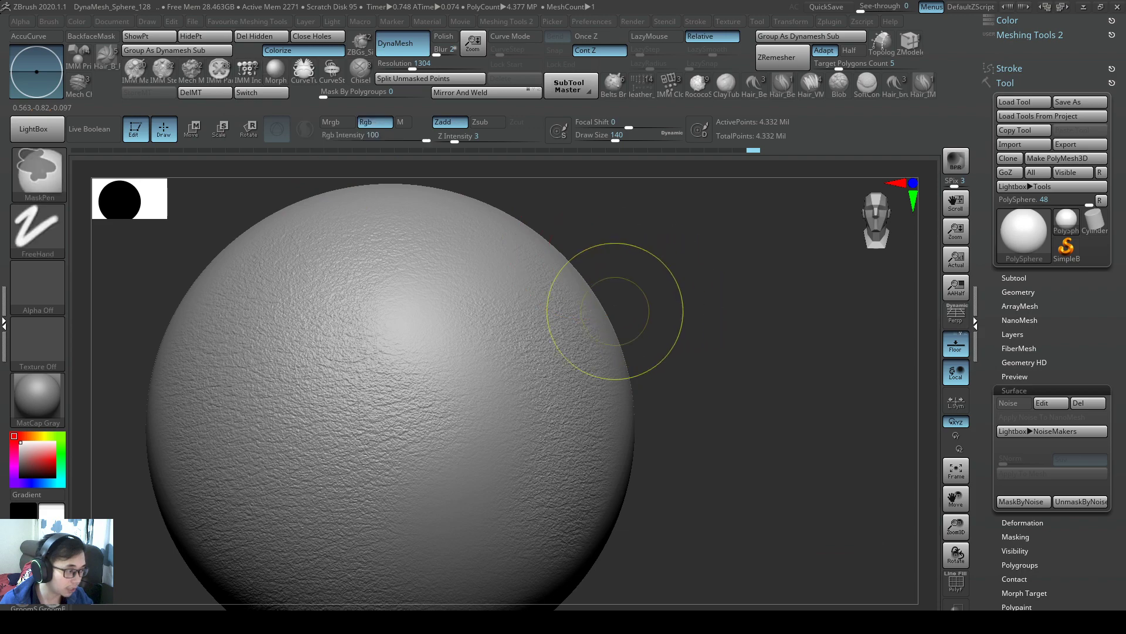
pyautogui.keyDown('ctrl'); pyautogui.moveTo(402, 341); pyautogui.dragTo(367, 590); pyautogui.keyUp('ctrl')
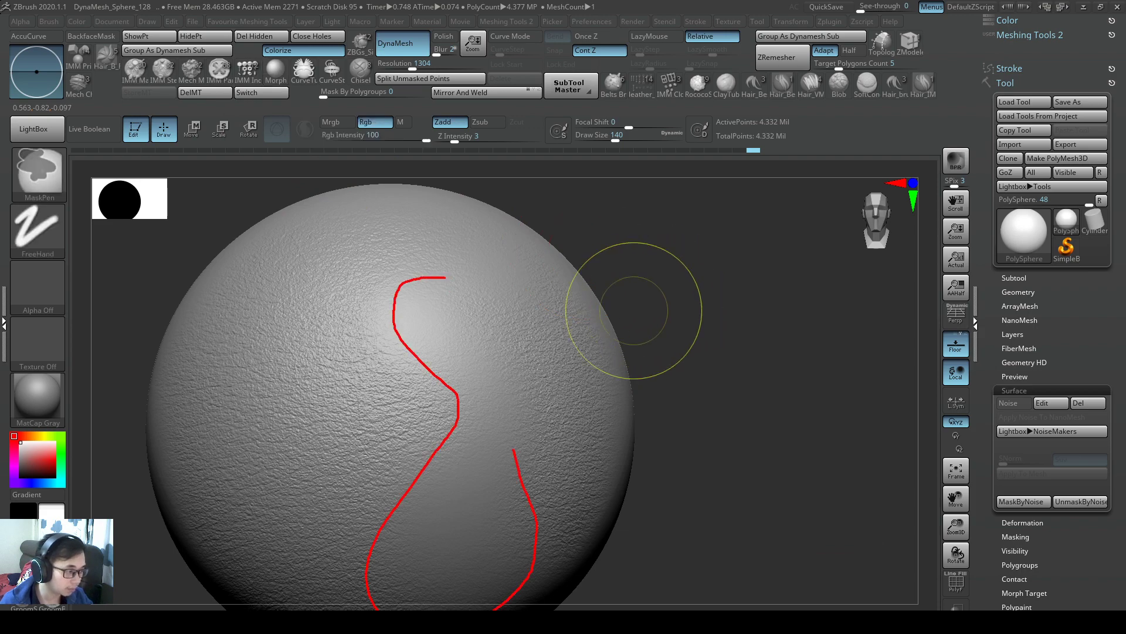
pyautogui.keyDown('ctrl'); pyautogui.moveTo(514, 450); pyautogui.dragTo(453, 269); pyautogui.keyUp('ctrl')
pyautogui.keyDown('ctrl'); pyautogui.moveTo(754, 334); pyautogui.dragTo(809, 390, button='right'); pyautogui.keyUp('ctrl')
pyautogui.keyDown('ctrl'); pyautogui.moveTo(709, 378); pyautogui.dragTo(728, 405, button='right'); pyautogui.keyUp('ctrl')
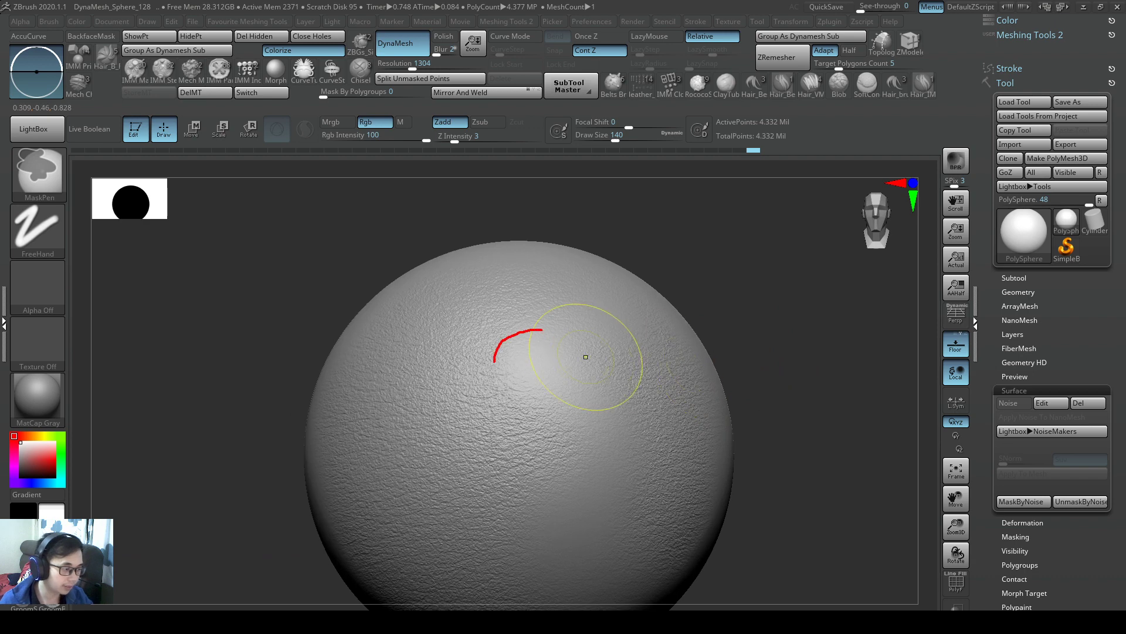
pyautogui.keyDown('ctrl'); pyautogui.moveTo(495, 361); pyautogui.dragTo(523, 517); pyautogui.keyUp('ctrl')
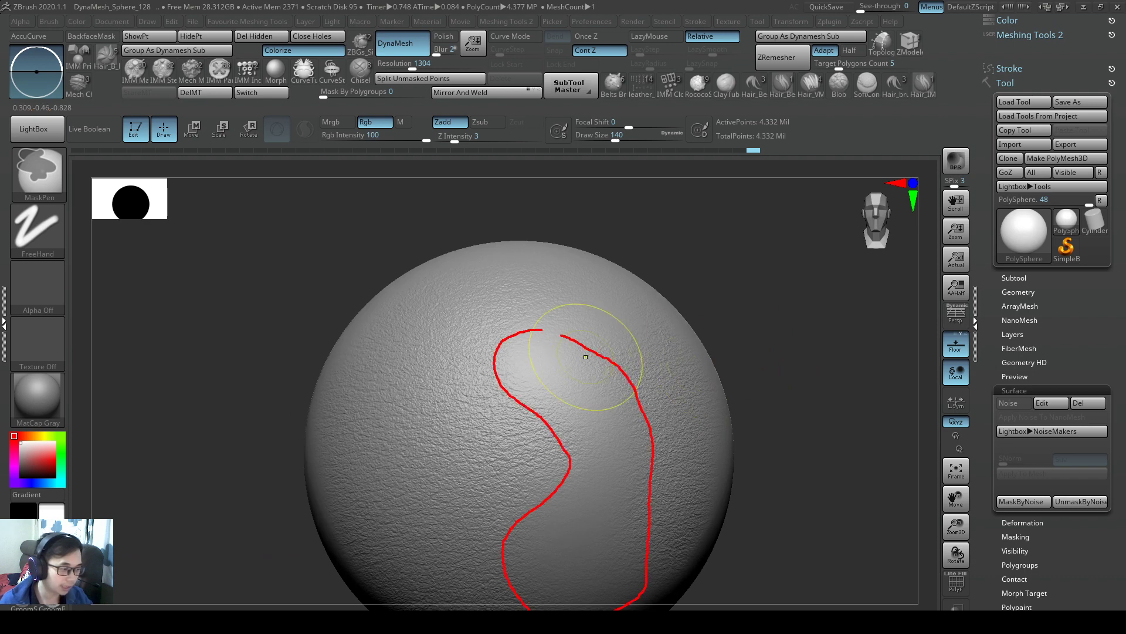
pyautogui.keyDown('ctrl'); pyautogui.moveTo(585, 356); pyautogui.dragTo(543, 330); pyautogui.keyUp('ctrl')
pyautogui.keyDown('ctrl'); pyautogui.moveTo(646, 390); pyautogui.dragTo(688, 397, button='right'); pyautogui.keyUp('ctrl')
pyautogui.moveTo(688, 397)
pyautogui.keyDown('alt'); pyautogui.mouseDown(button='right')
pyautogui.moveTo(762, 399)
pyautogui.moveTo(698, 403)
pyautogui.mouseUp(button='right'); pyautogui.keyUp('alt')
pyautogui.moveTo(698, 403)
pyautogui.keyDown('ctrl'); pyautogui.mouseDown(button='right')
pyautogui.moveTo(774, 398)
pyautogui.moveTo(789, 428)
pyautogui.mouseUp(button='right'); pyautogui.keyUp('ctrl')
pyautogui.keyDown('alt'); pyautogui.moveTo(790, 428); pyautogui.dragTo(781, 381, button='right'); pyautogui.keyUp('alt')
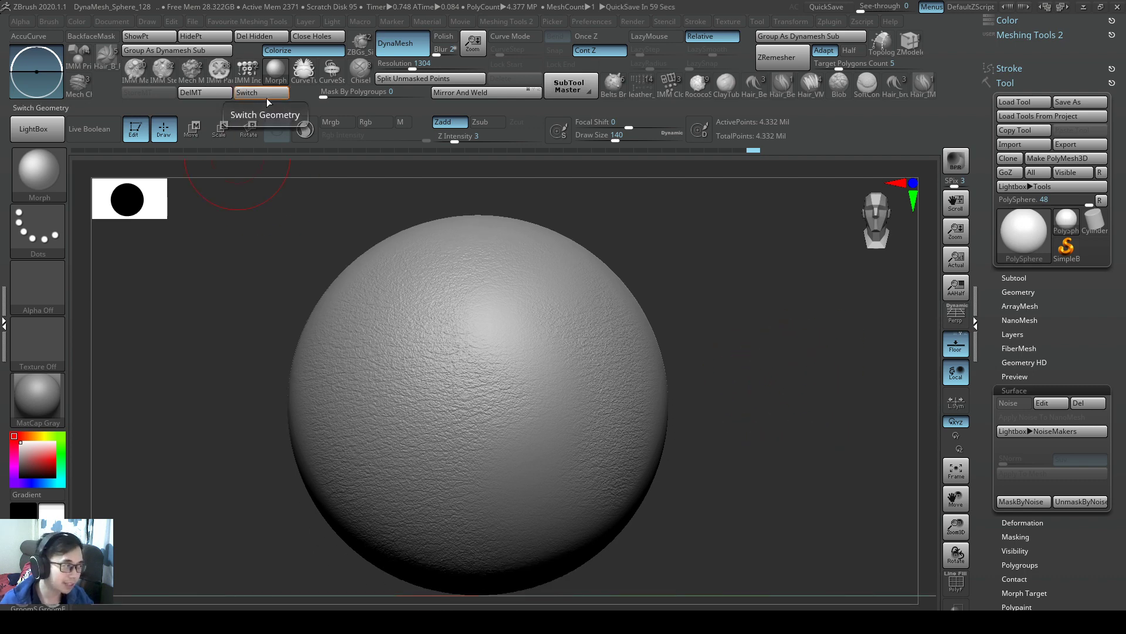
pyautogui.moveTo(759, 383); pyautogui.dragTo(699, 347, button='right')
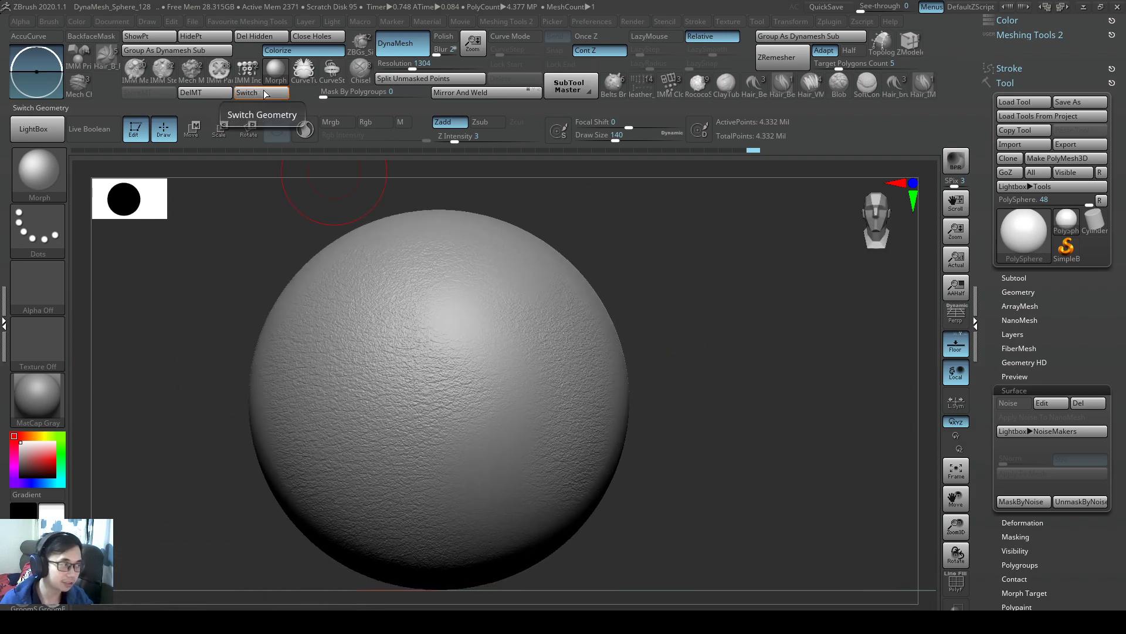